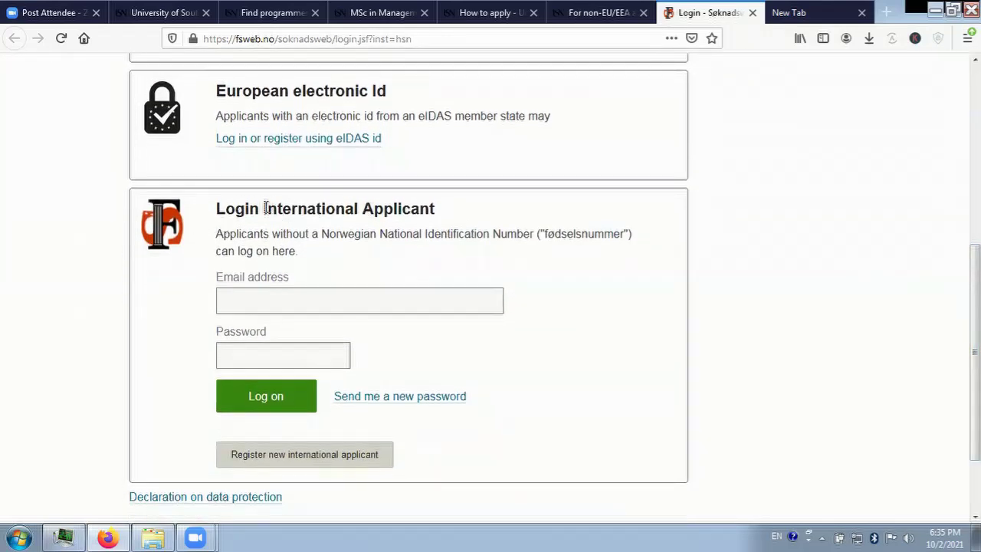
- Start registering a new international applicant and answer No to being an EU/EEA/Nordic applicant
left_click_drag(264, 207, 439, 213)
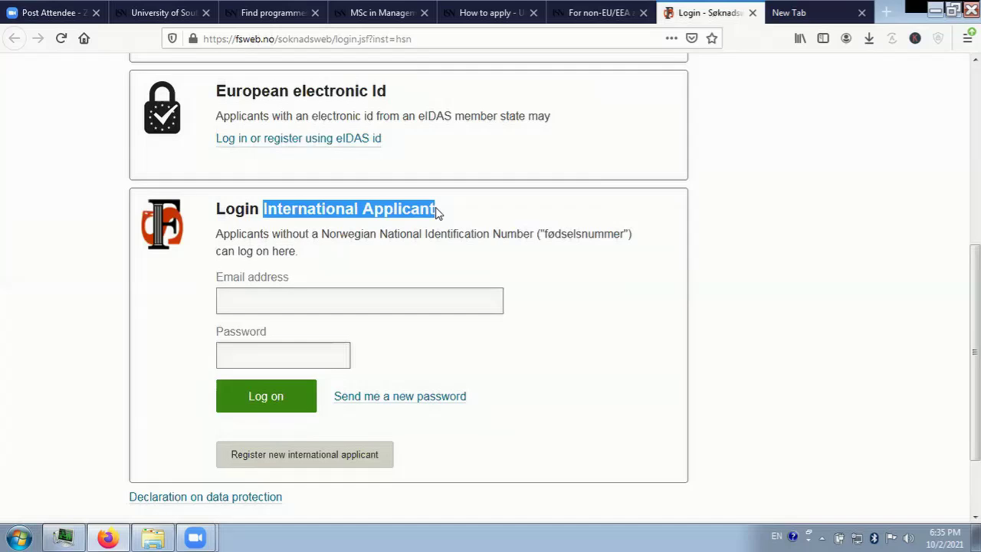
left_click(241, 301)
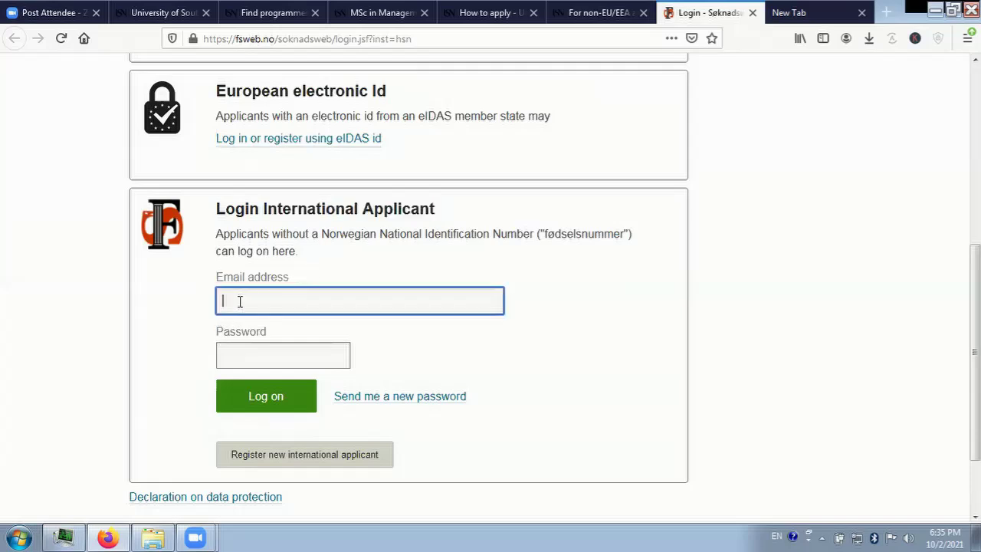
left_click(254, 348)
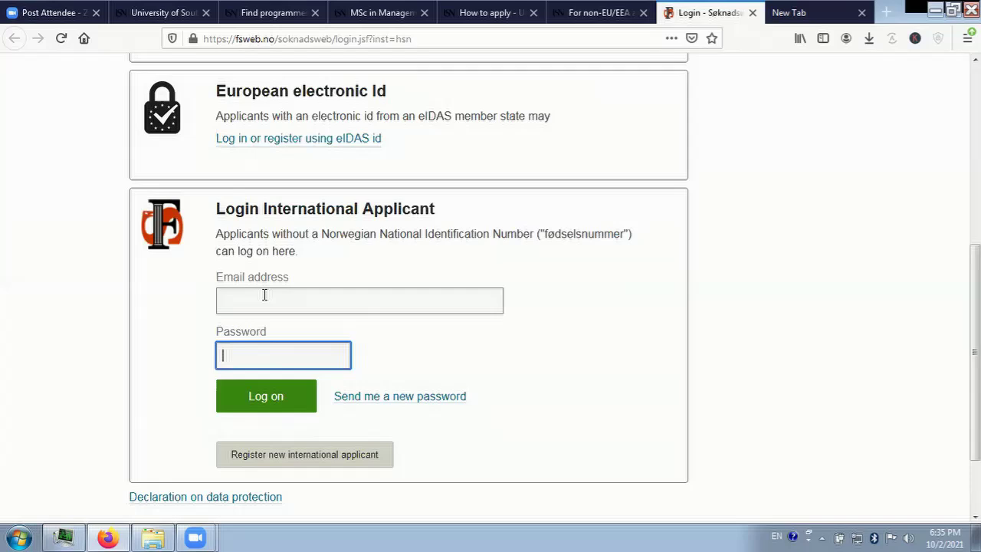
left_click(292, 457)
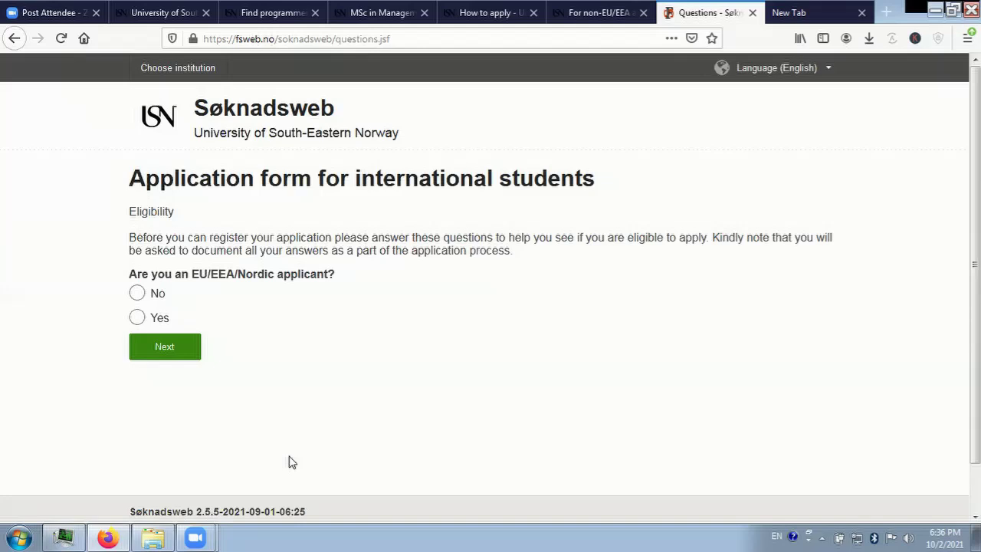
left_click(138, 292)
left_click(171, 346)
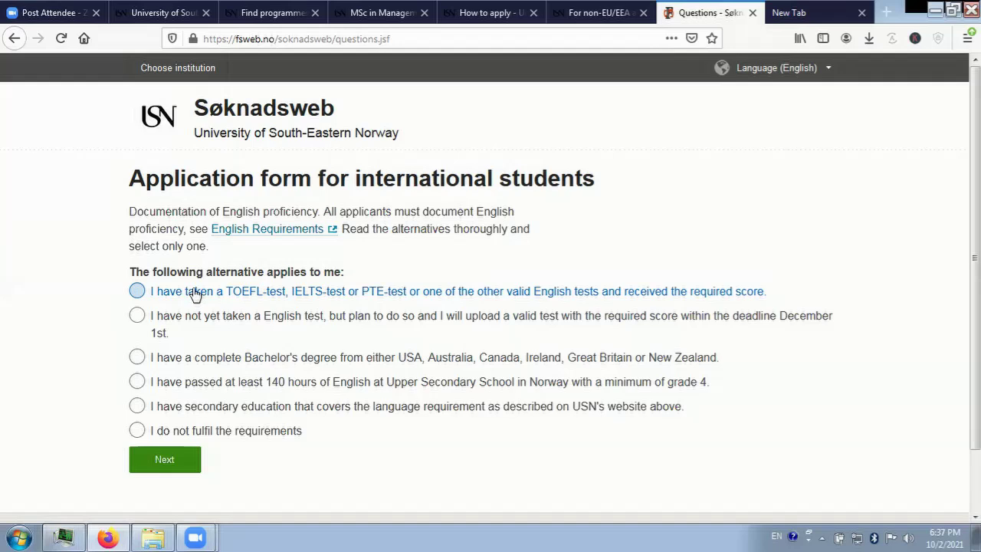
left_click(137, 291)
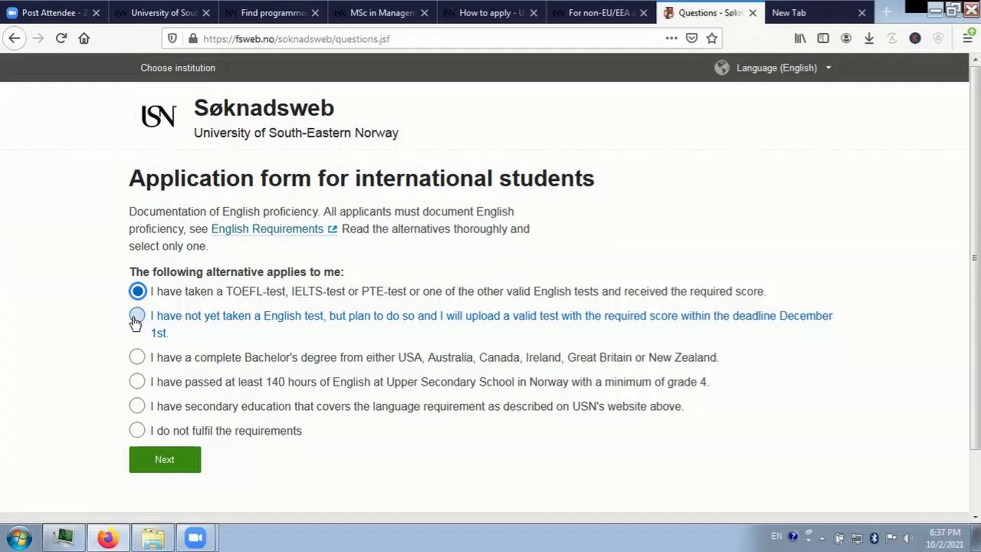
left_click(138, 317)
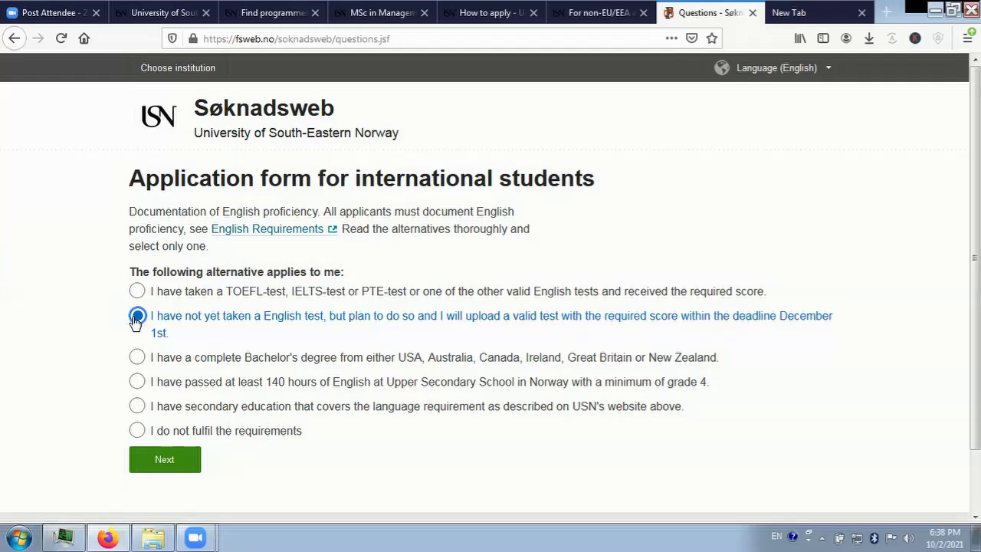
left_click(137, 292)
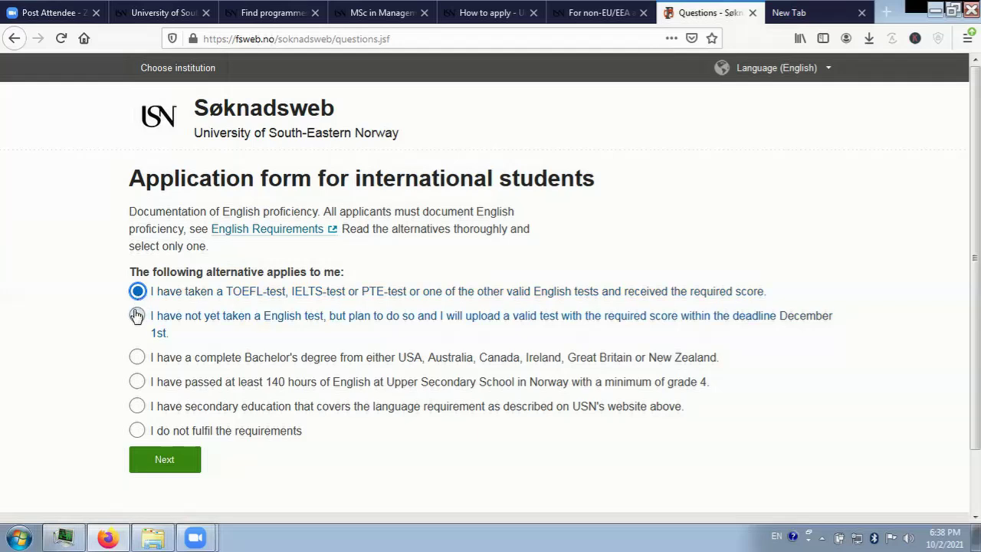
left_click(137, 315)
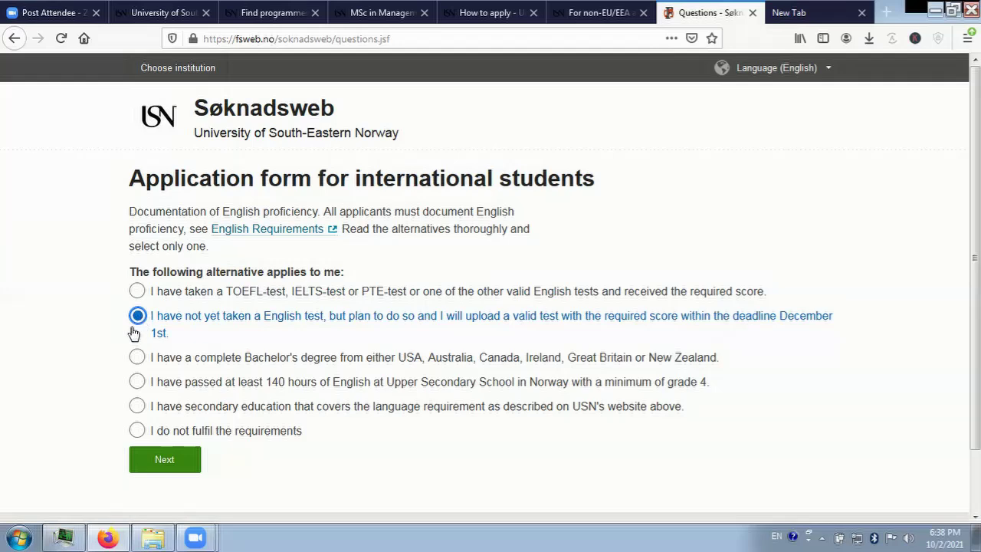
left_click(136, 356)
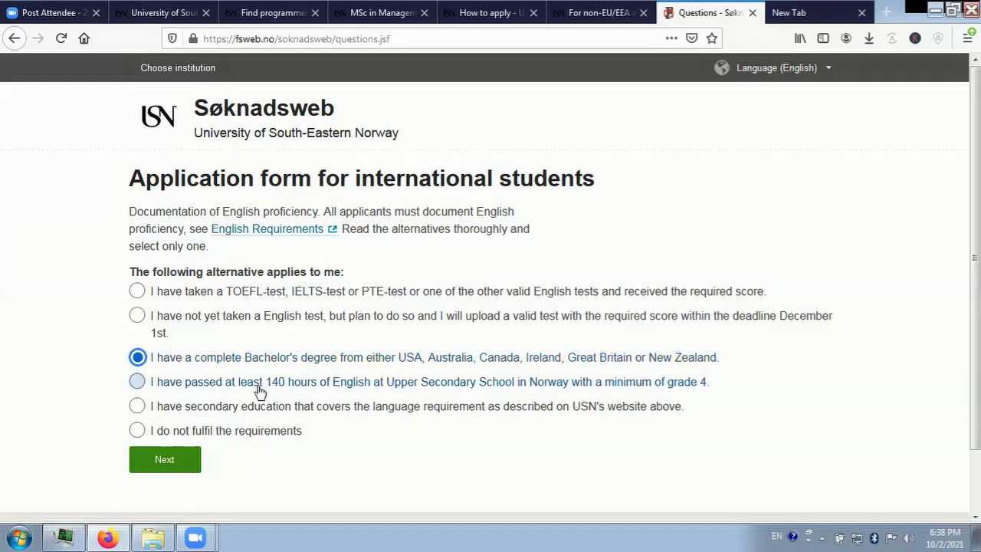
left_click(249, 434)
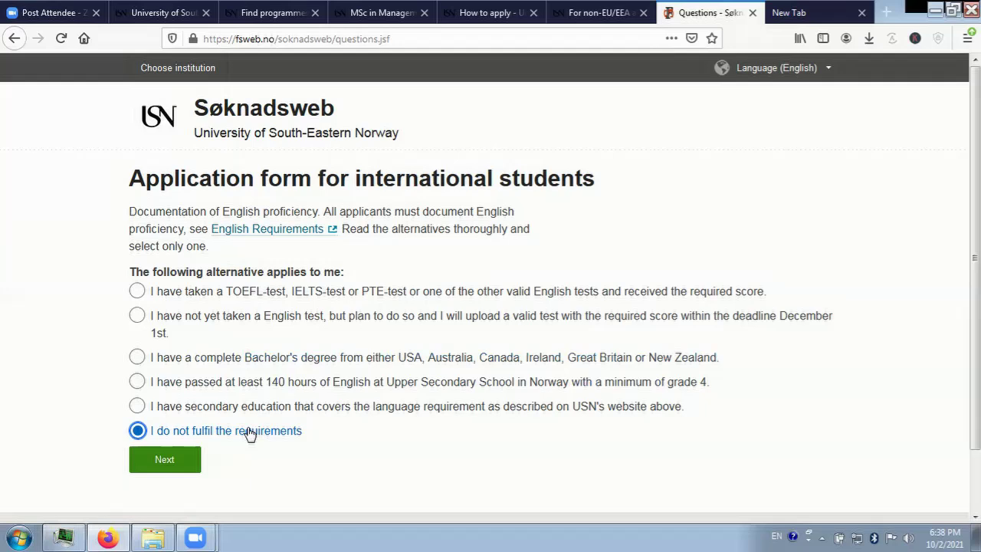
left_click(137, 290)
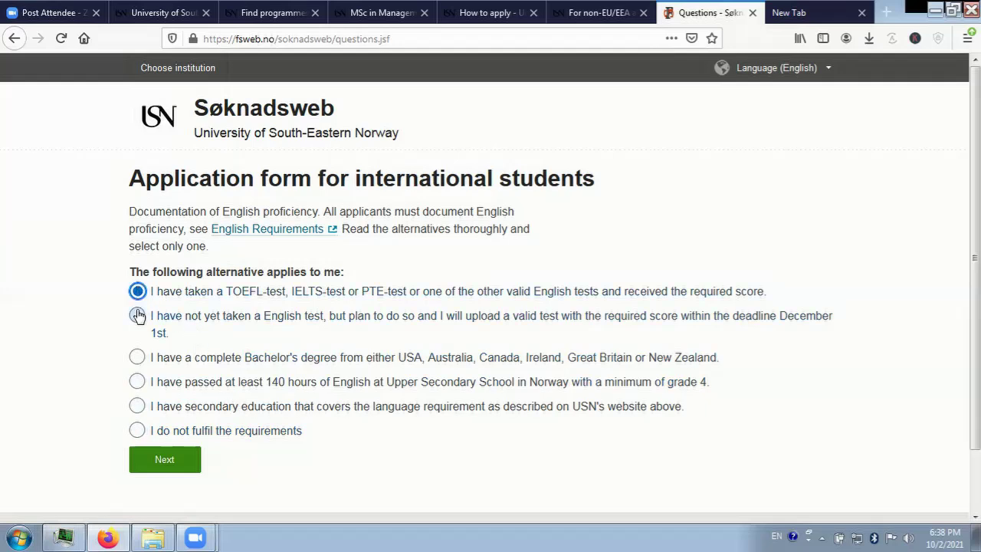
left_click(137, 315)
left_click(137, 292)
left_click(137, 315)
left_click(138, 316)
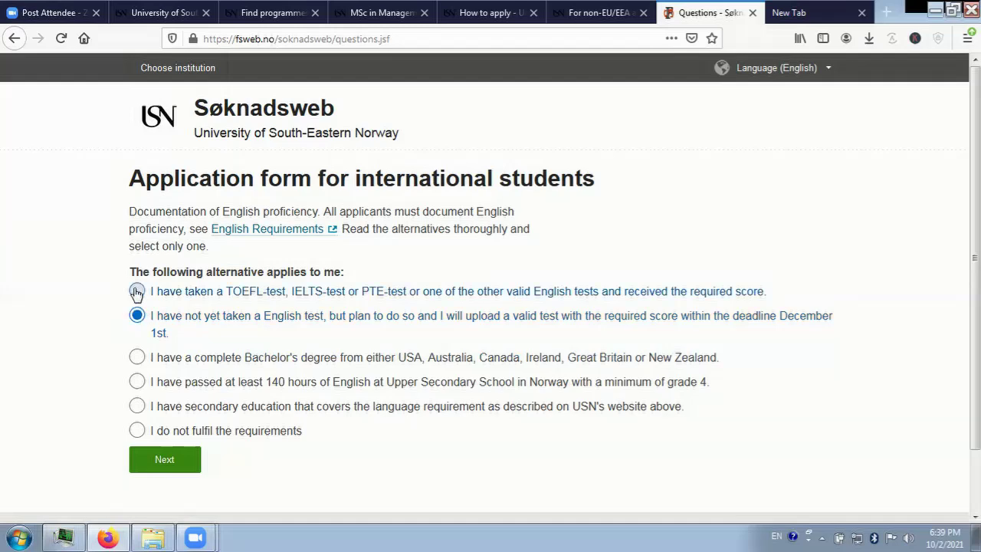
left_click(137, 292)
- Declare that no English test has been taken yet but a valid one will be uploaded by December 1st, and continue
left_click(138, 315)
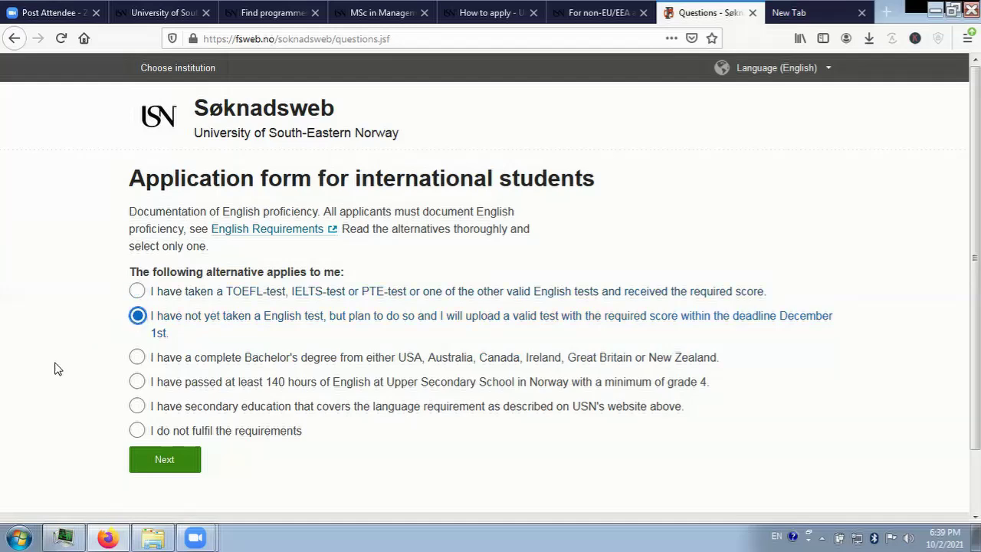
scroll(57, 372, "down", 2)
left_click(142, 395)
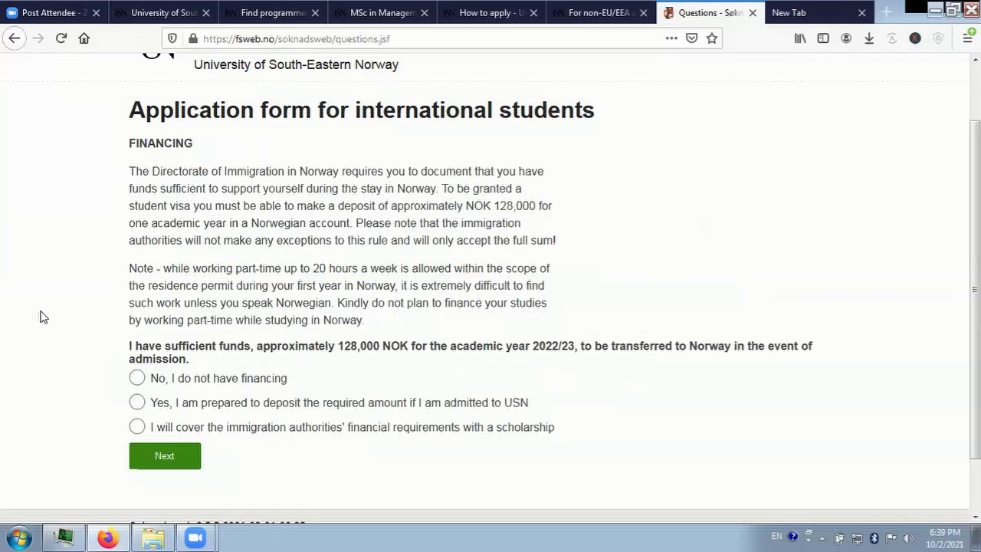
- Answer the financing question with being prepared to deposit the required amount if admitted to USN, and continue
scroll(64, 314, "down", 1)
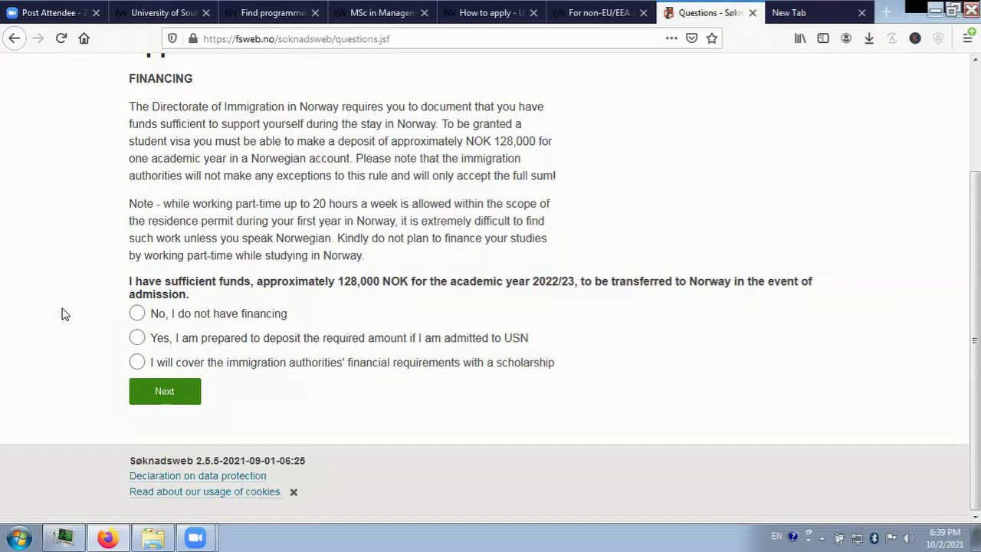
left_click(136, 315)
left_click(138, 363)
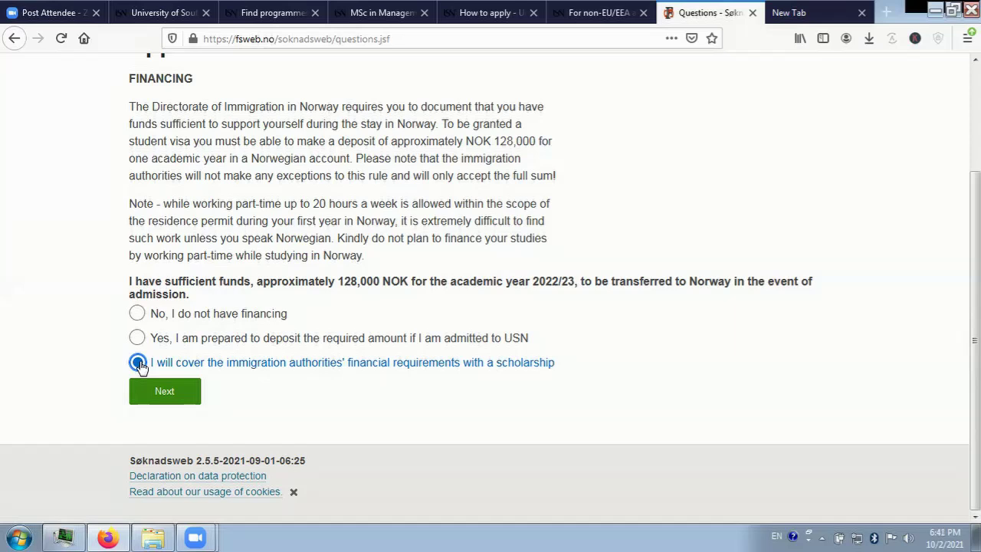
left_click(139, 344)
left_click(152, 391)
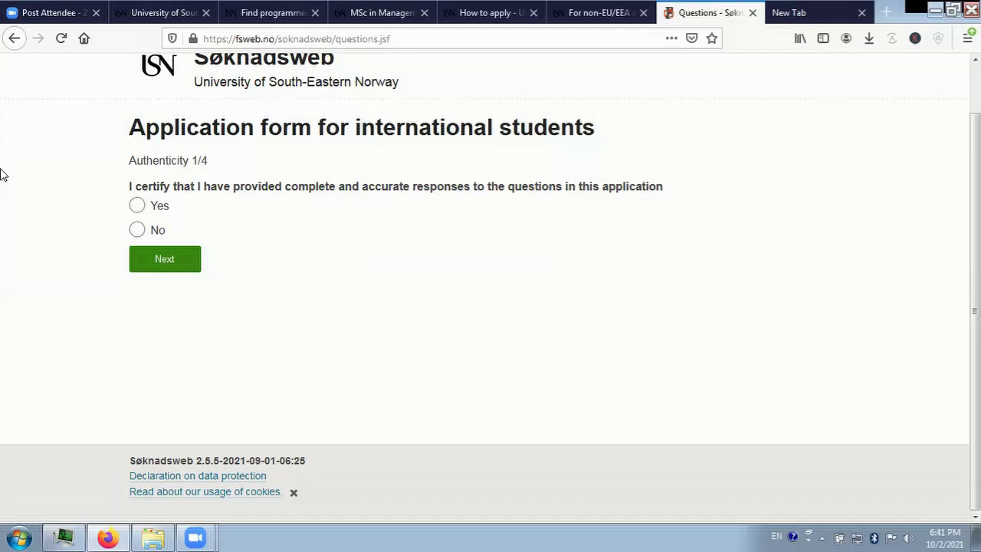
- Answer Yes to each of the four authenticity statements and complete the eligibility questions
left_click(137, 206)
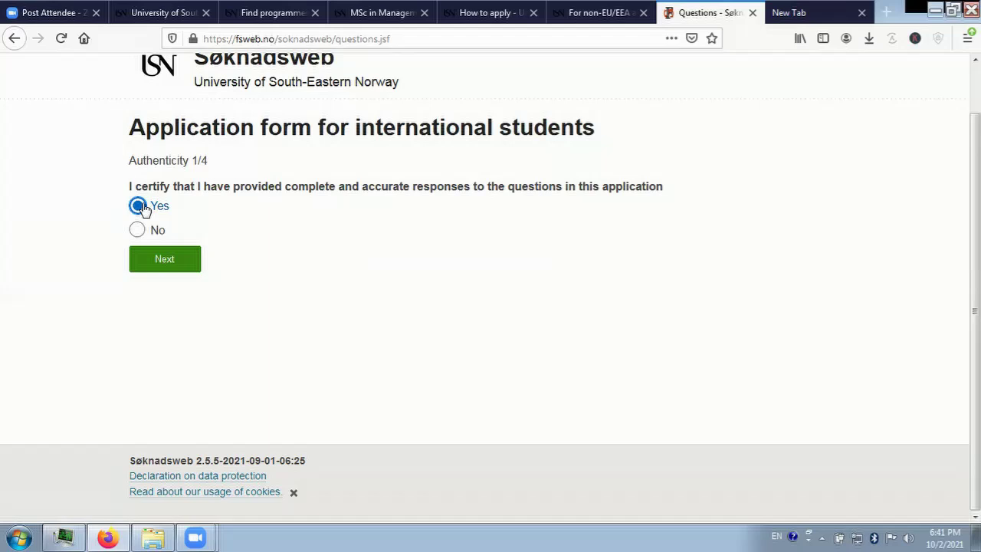
left_click(165, 260)
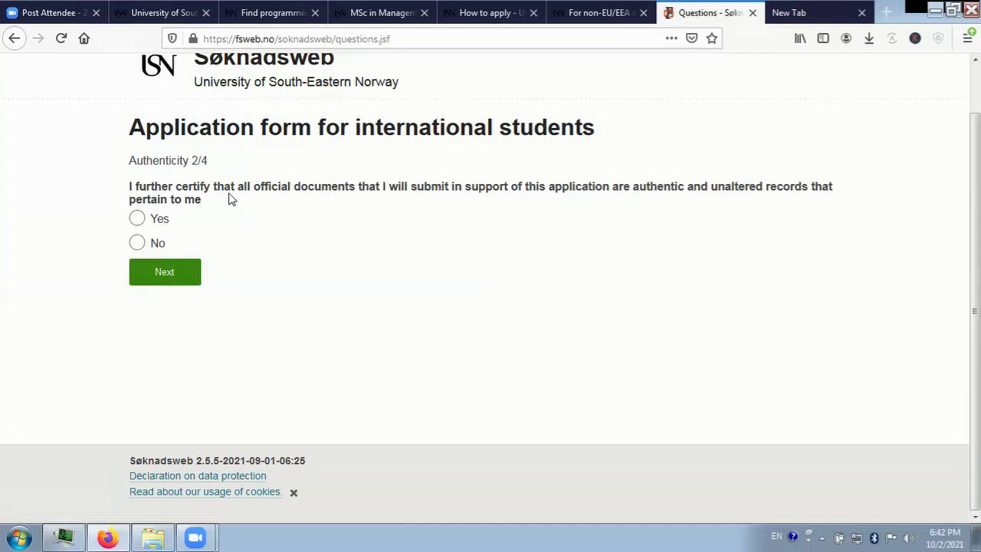
left_click(159, 218)
left_click(161, 279)
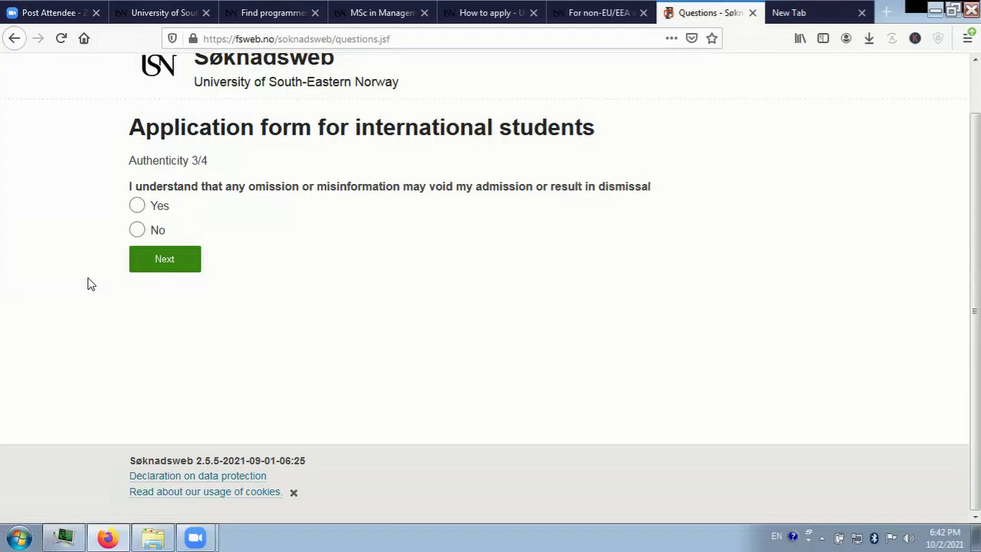
left_click(138, 205)
left_click(181, 259)
left_click(138, 298)
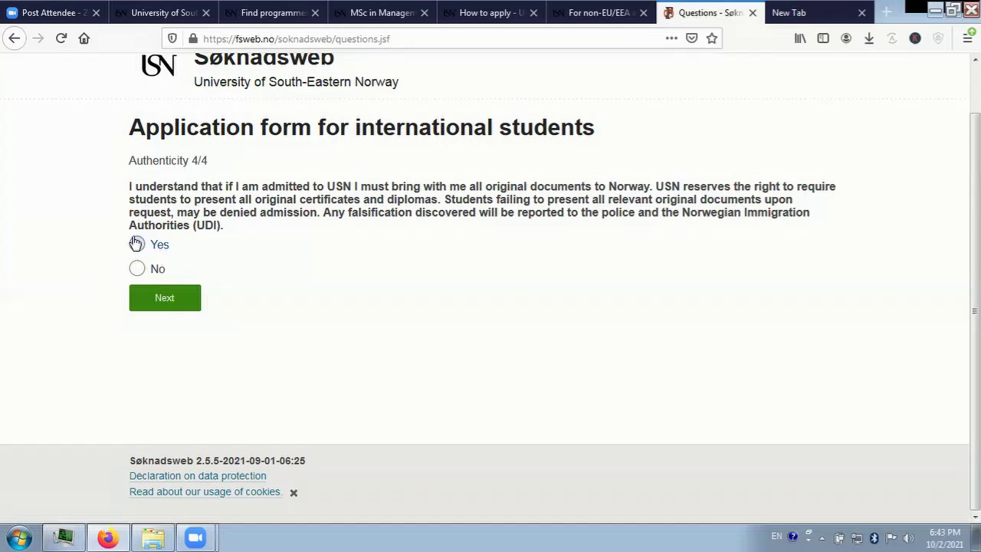
left_click(137, 244)
left_click(159, 299)
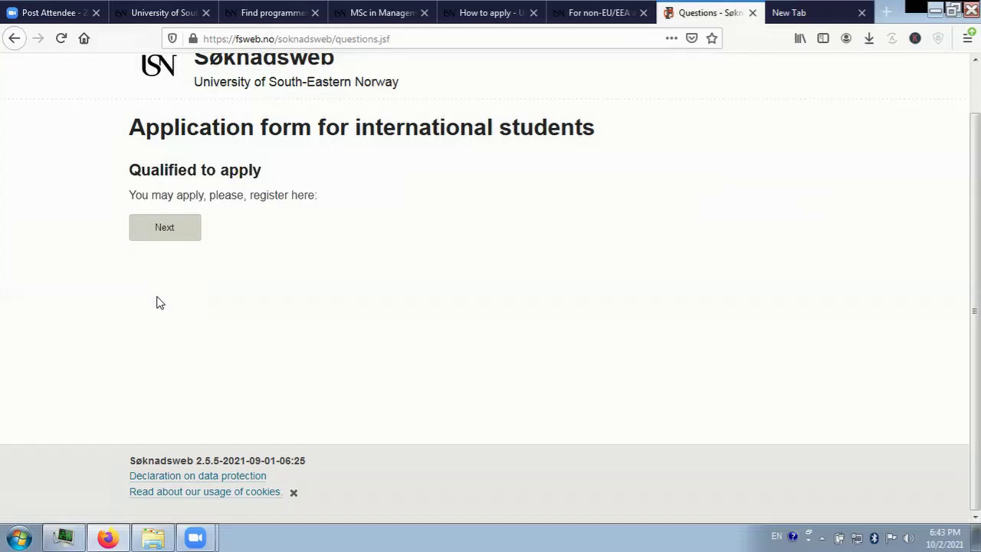
- Proceed to the new international applicant registration form and activate its given names field
left_click_drag(134, 169, 268, 173)
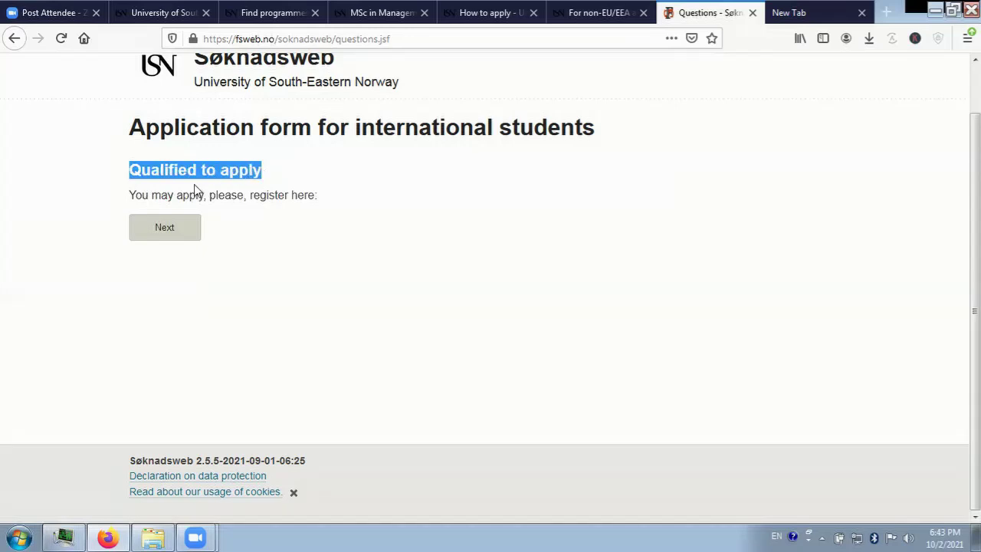
left_click(164, 229)
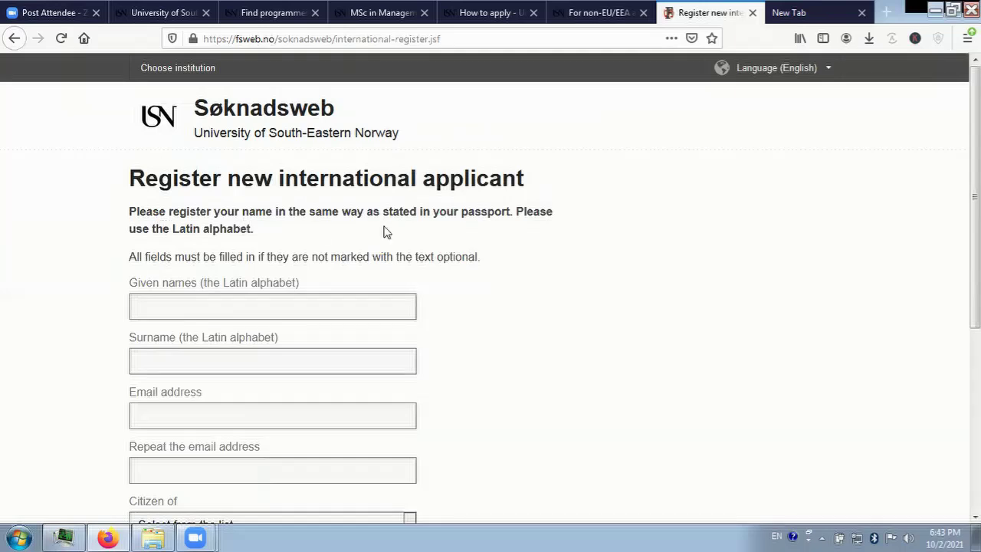
scroll(450, 245, "down", 2)
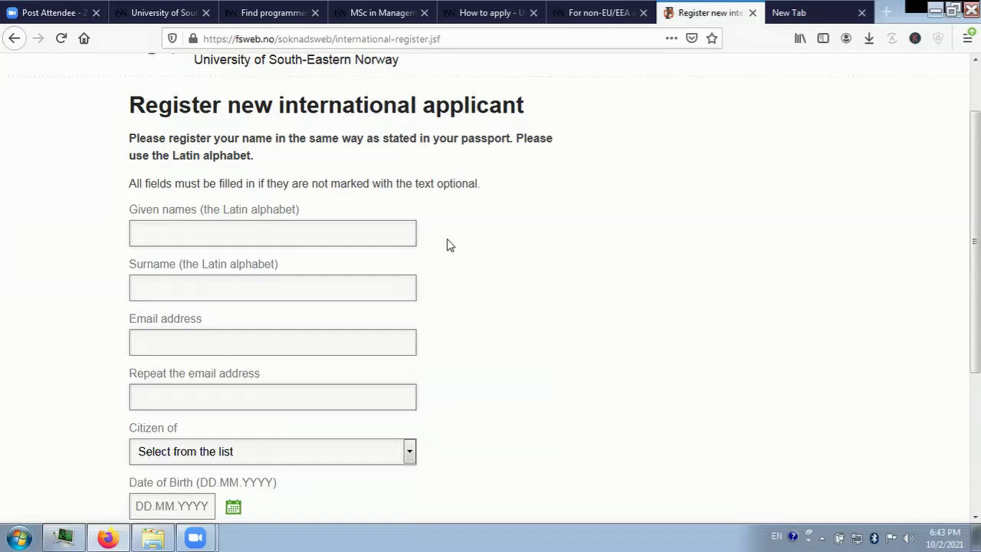
left_click(252, 233)
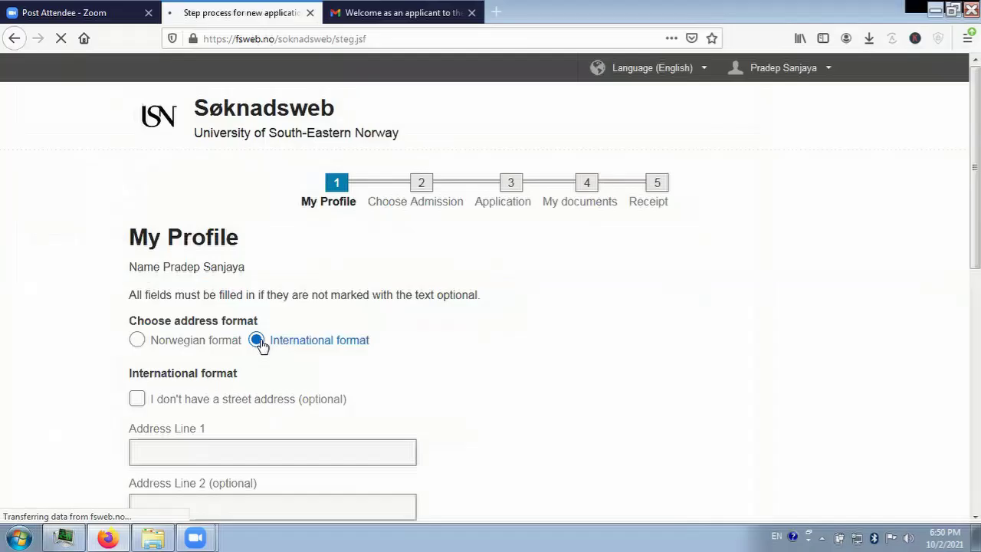
- Close the welcome e-mail page and activate Address Line 1 in the applicant's profile
left_click(472, 13)
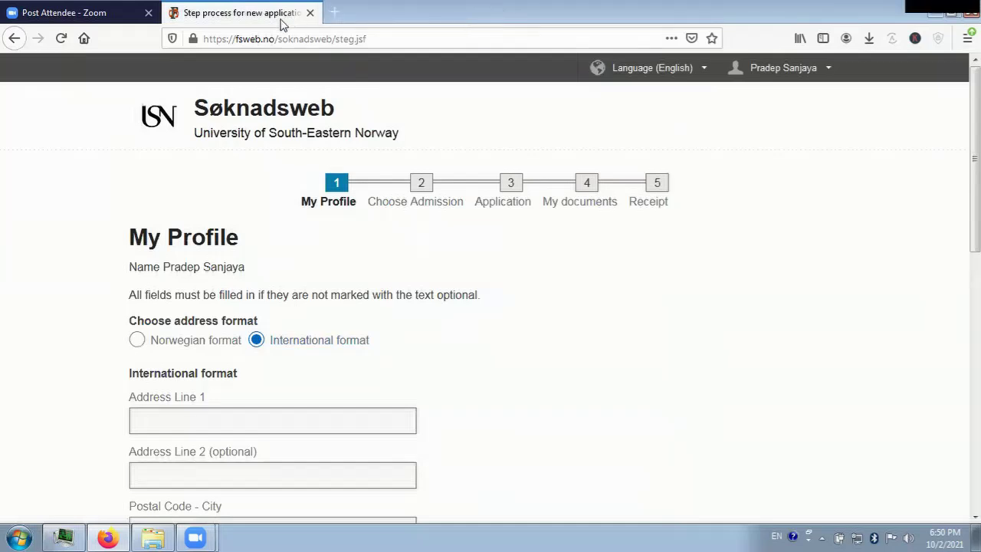
scroll(71, 288, "down", 1)
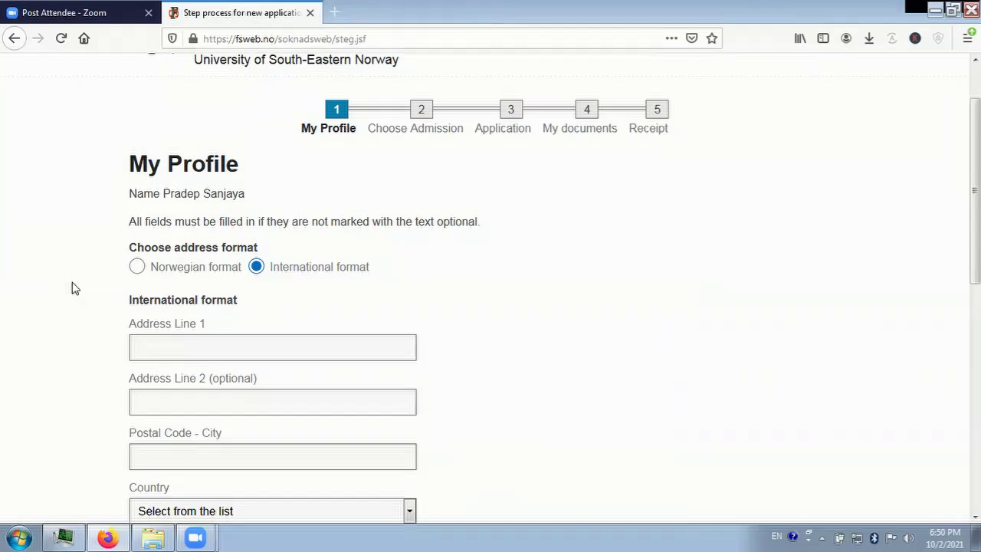
scroll(71, 288, "down", 1)
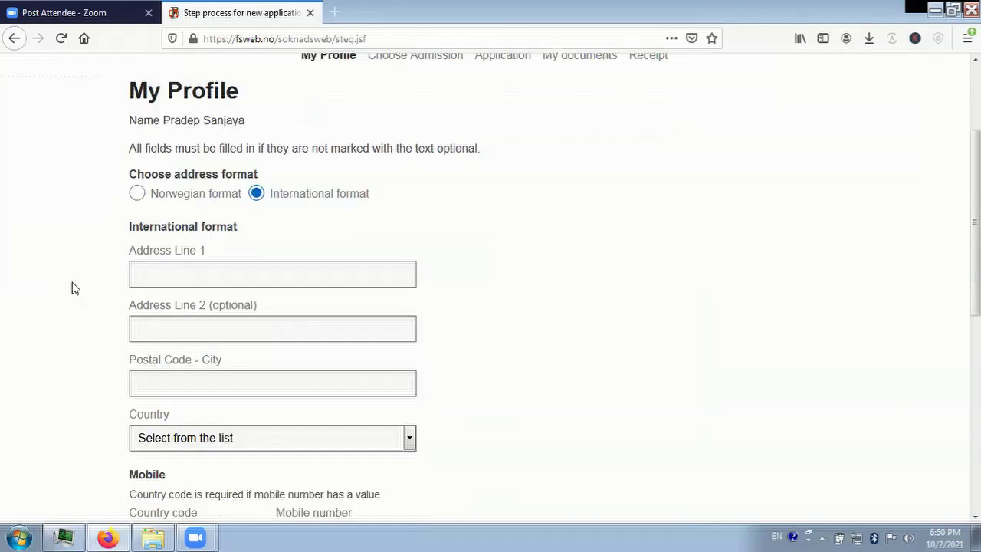
left_click(175, 269)
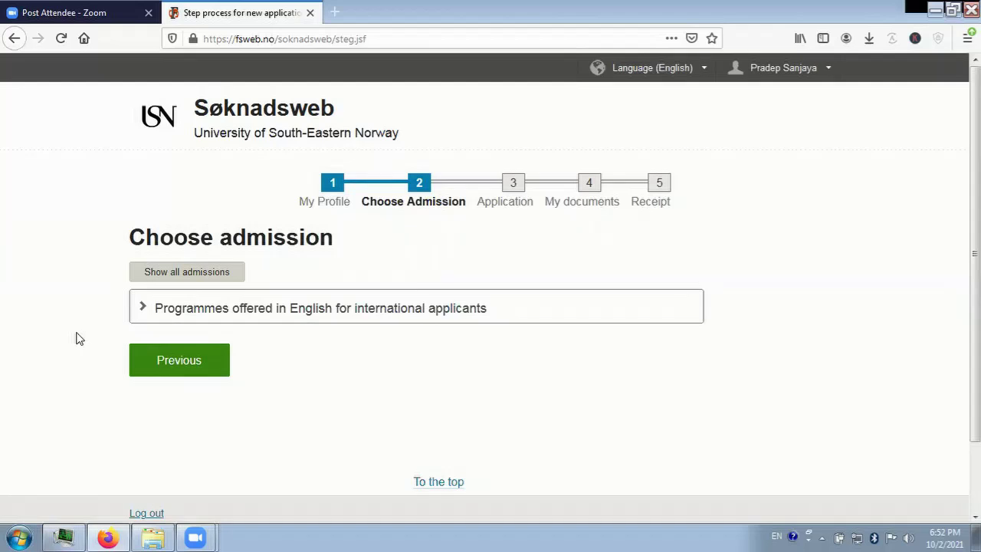
- Select the Master Programmes and courses Autumn 2022 admission from the English programmes for international applicants and go to its application alternatives
left_click(207, 310)
scroll(280, 396, "down", 2)
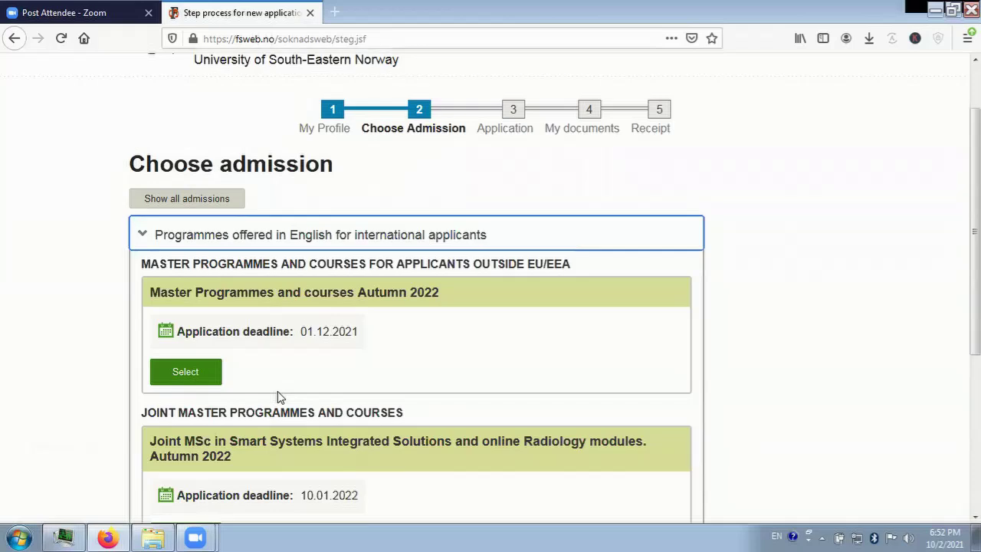
scroll(276, 370, "down", 6)
scroll(276, 370, "up", 4)
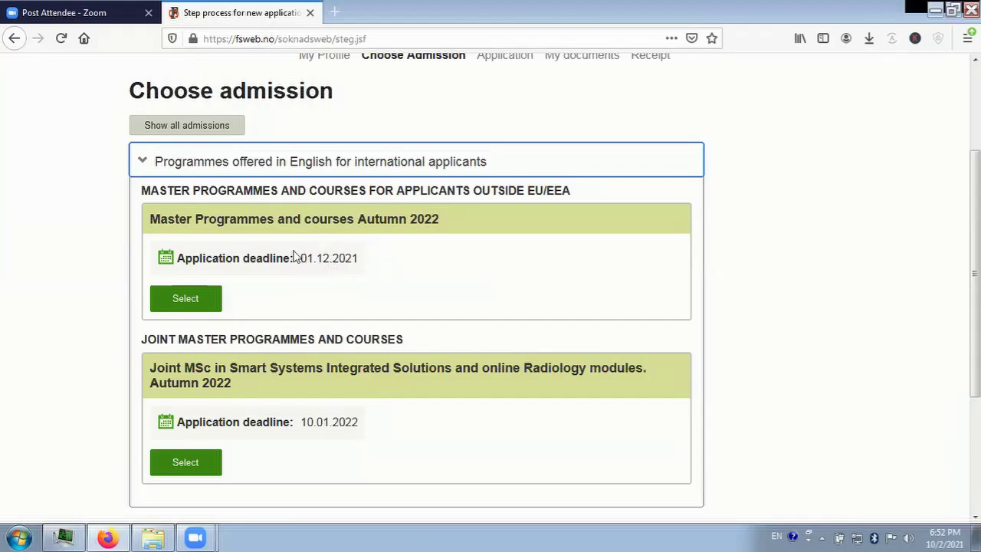
left_click(186, 299)
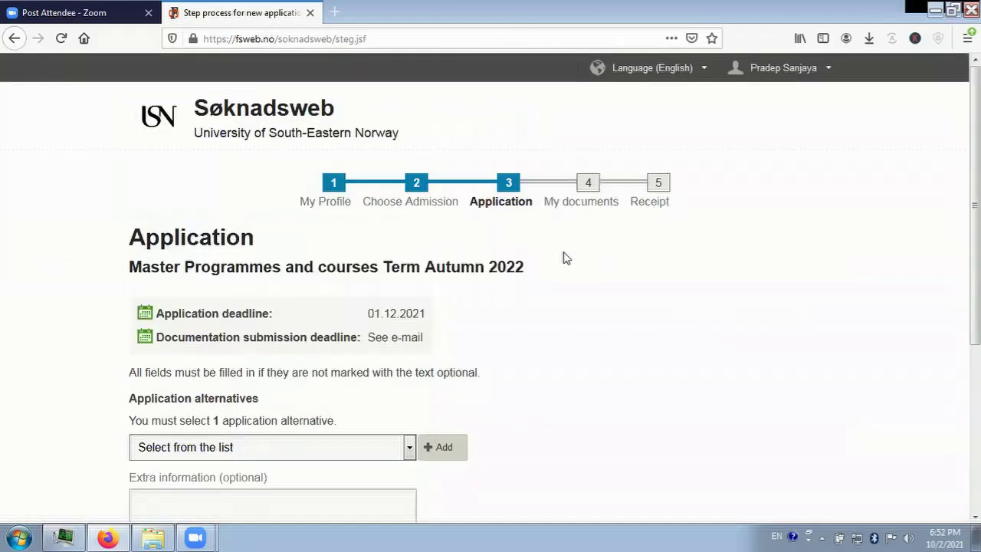
scroll(492, 330, "down", 2)
scroll(493, 330, "down", 2)
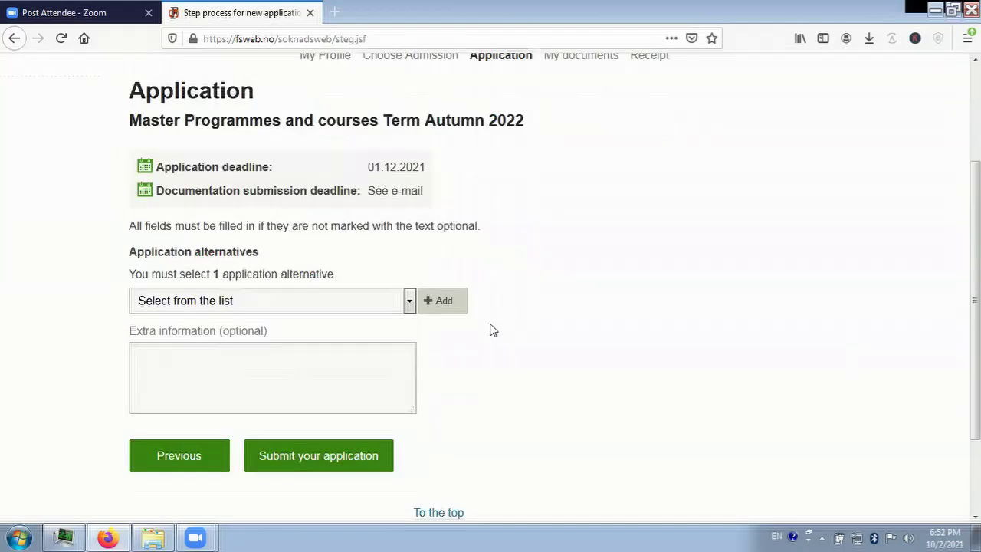
- Add 8123 Master of Management Information Systems, Ringerike (2 years master programme) as the application alternative
left_click(410, 301)
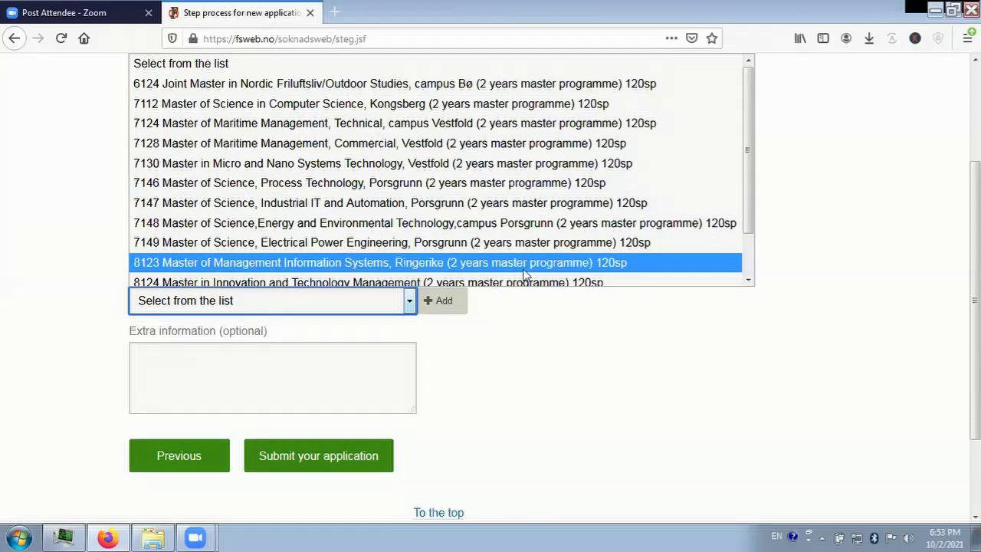
left_click(320, 260)
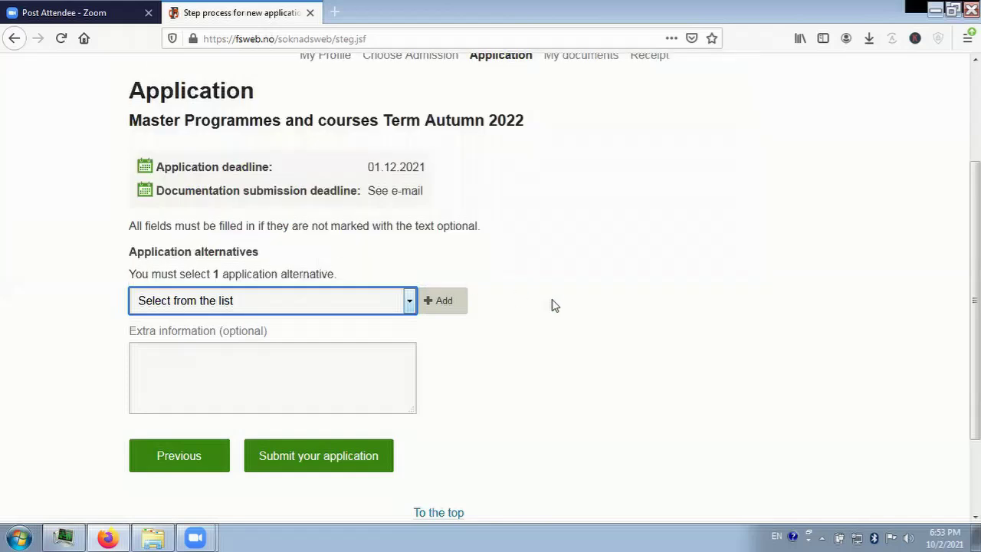
left_click(441, 305)
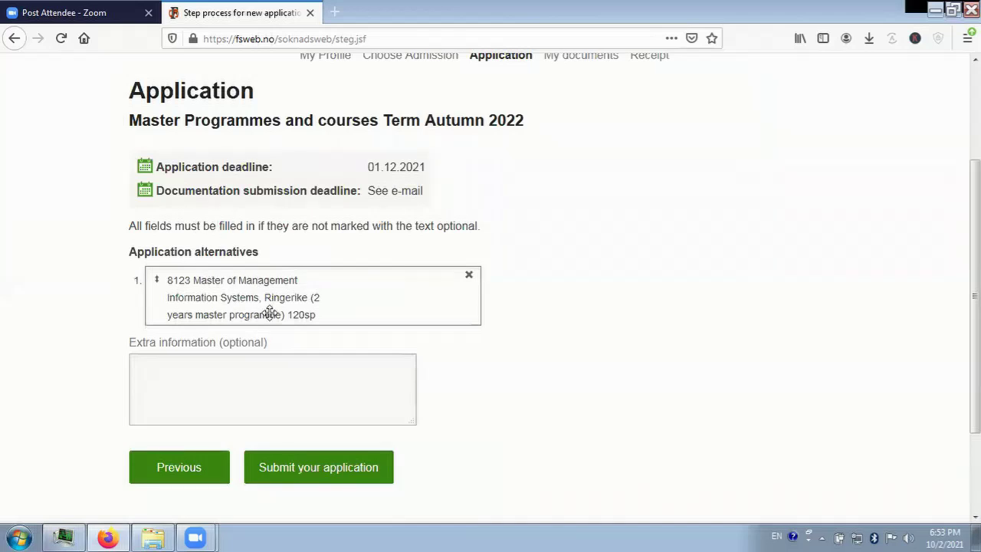
- Review the optional extra information field and the application deadline, leave the extra information empty, and submit the application
scroll(269, 312, "down", 3)
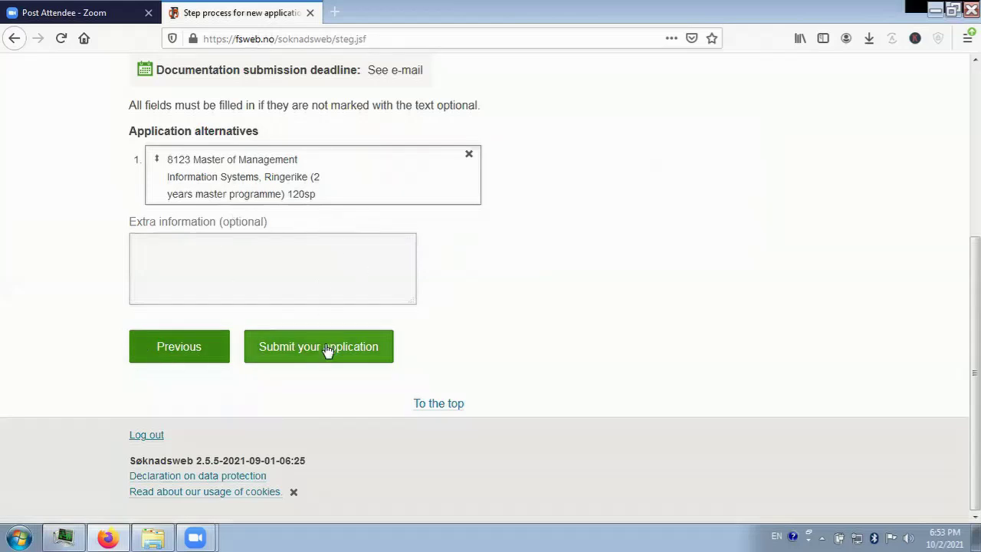
scroll(403, 273, "up", 2)
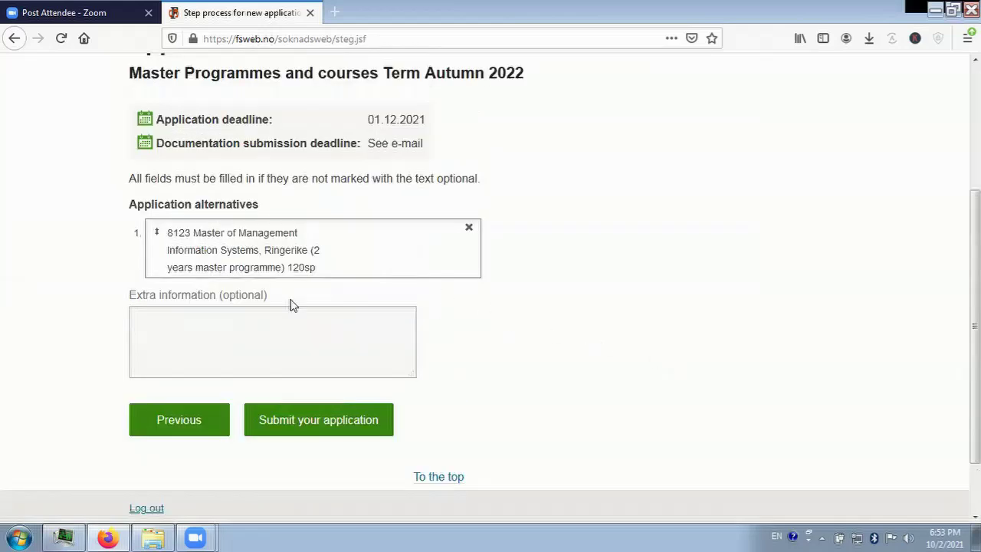
left_click(165, 319)
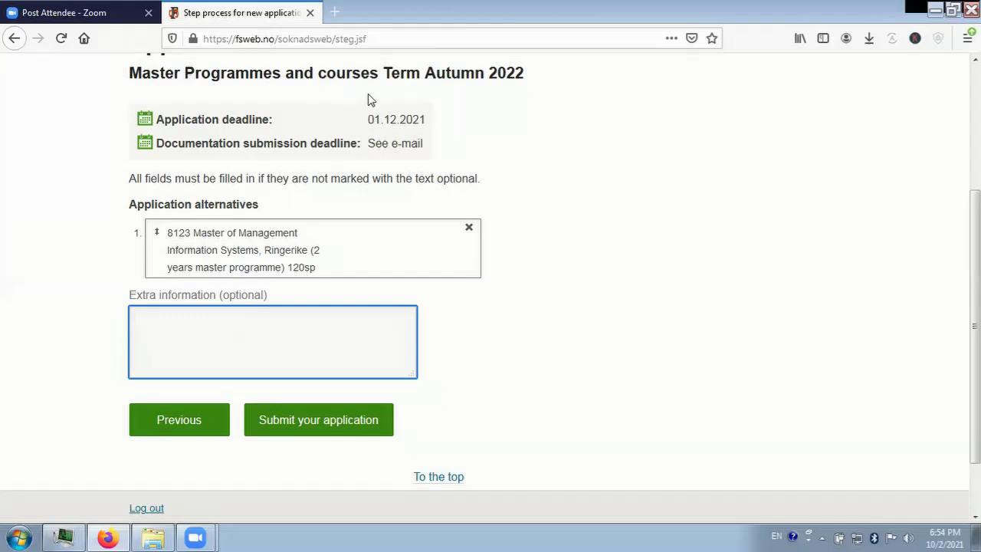
left_click(373, 121)
left_click_drag(373, 121, 425, 120)
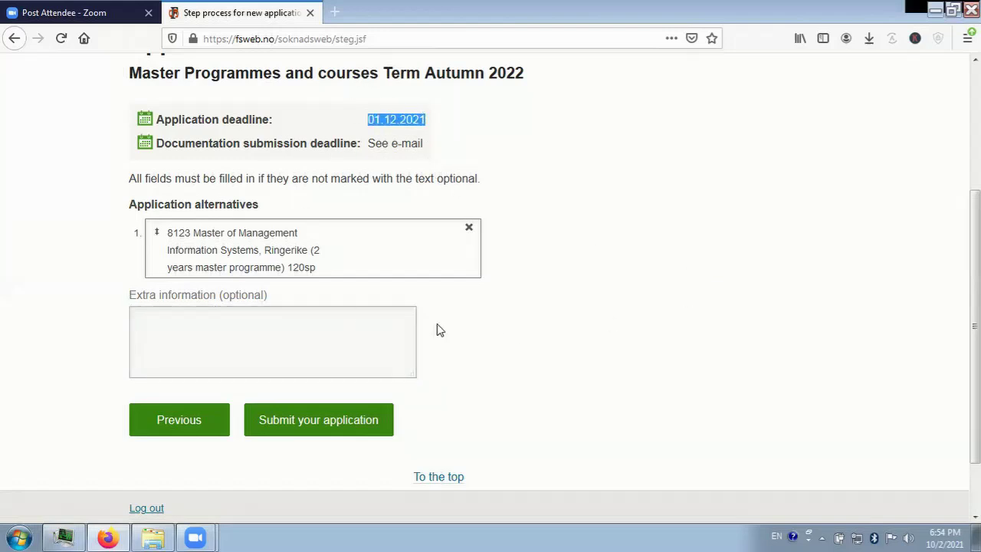
left_click(315, 423)
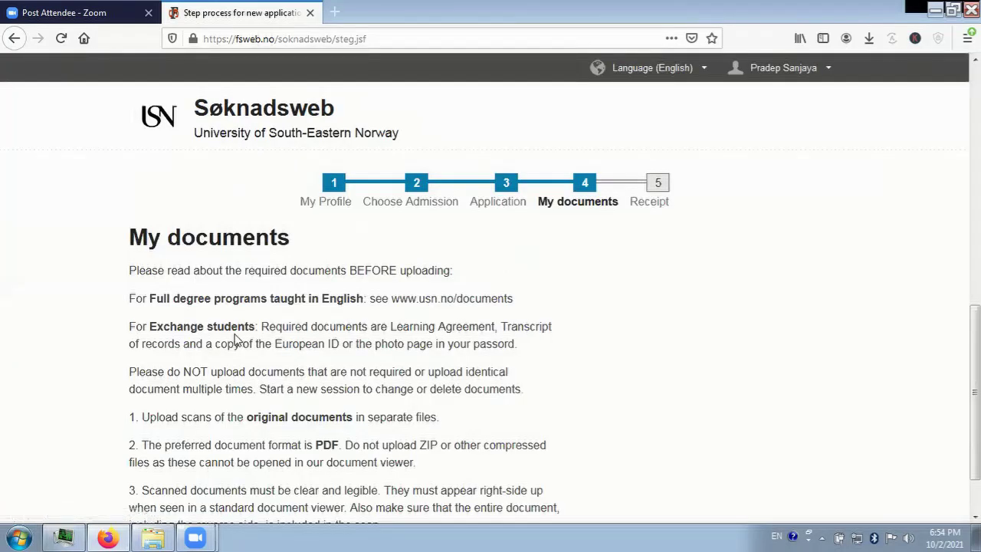
- Read the document upload instructions on original scans, preferred file format, legibility and inclusion of the entire document
scroll(237, 339, "down", 3)
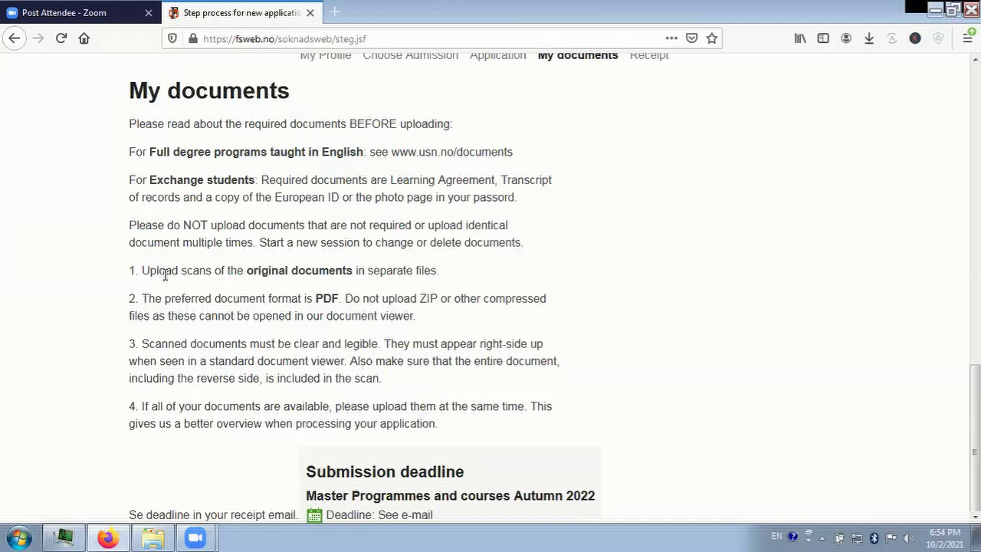
left_click_drag(181, 273, 354, 270)
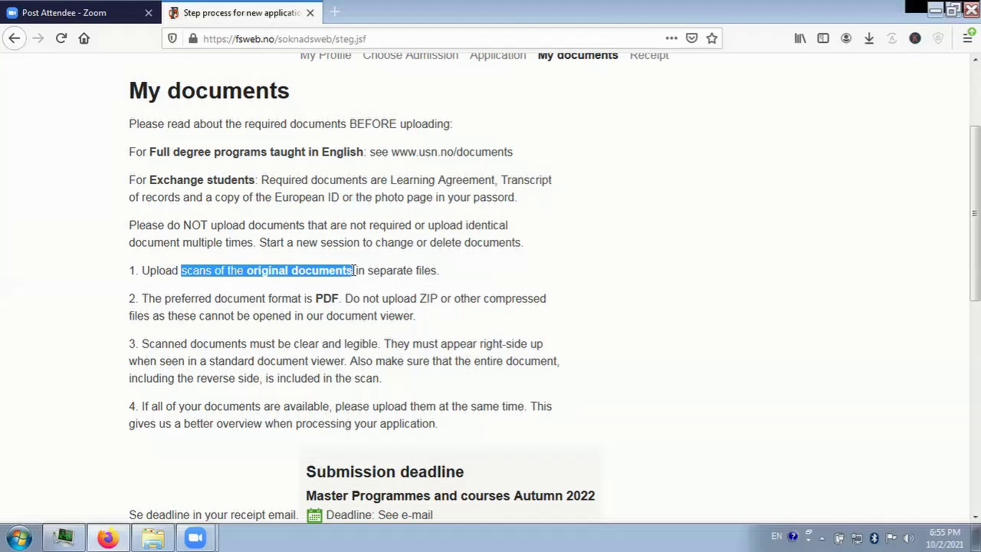
left_click_drag(314, 298, 340, 296)
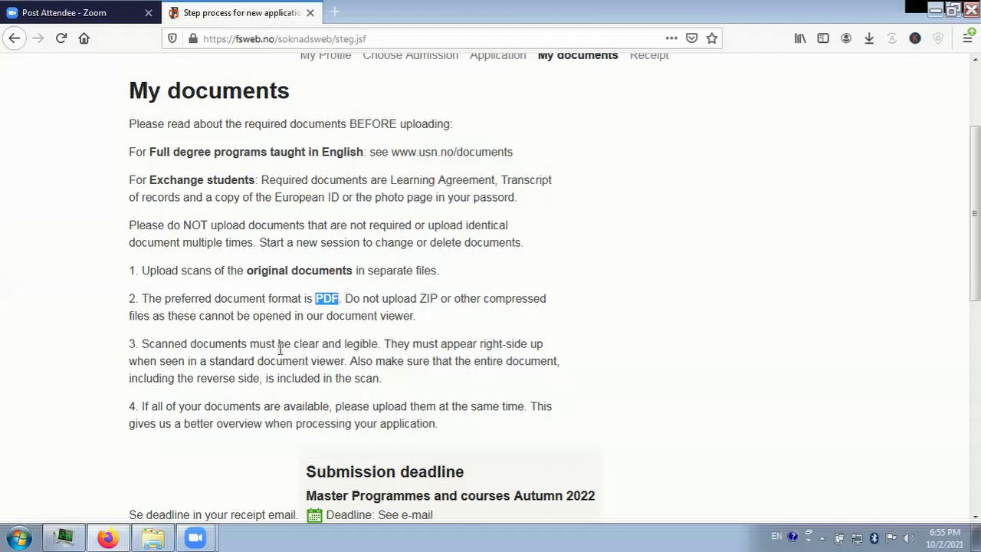
left_click_drag(294, 343, 379, 343)
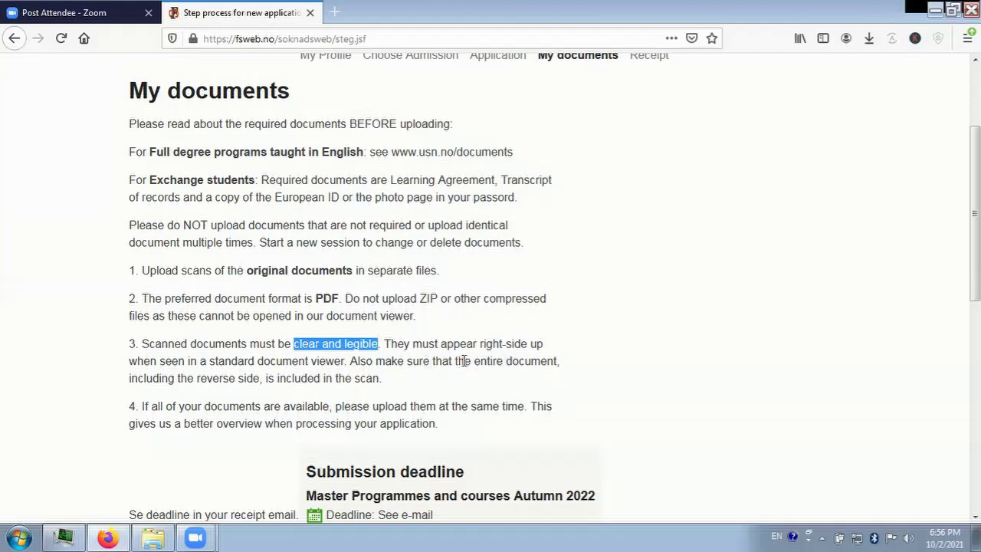
left_click_drag(473, 361, 558, 360)
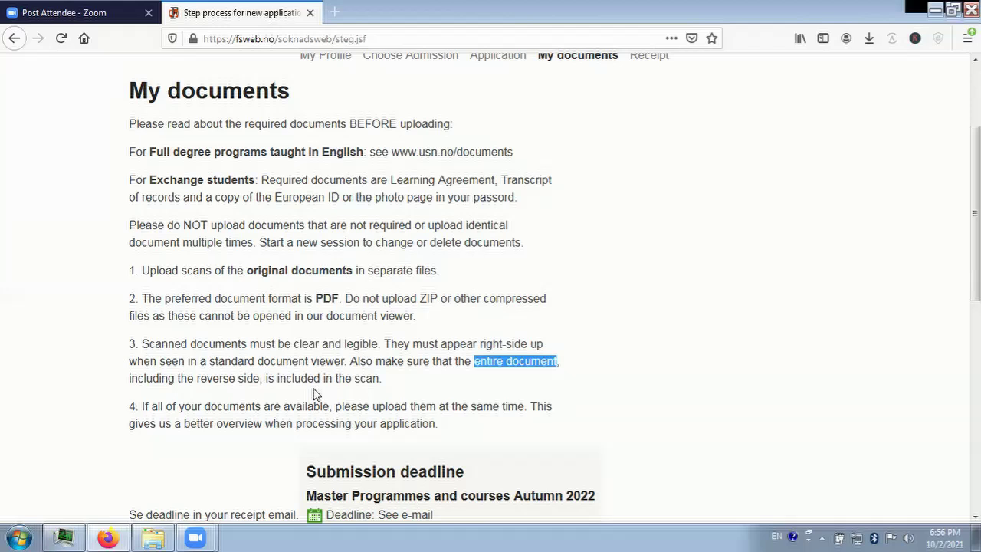
- Examine the status list of required documents for Master Programmes and courses, going through each mandatory item
scroll(313, 394, "down", 2)
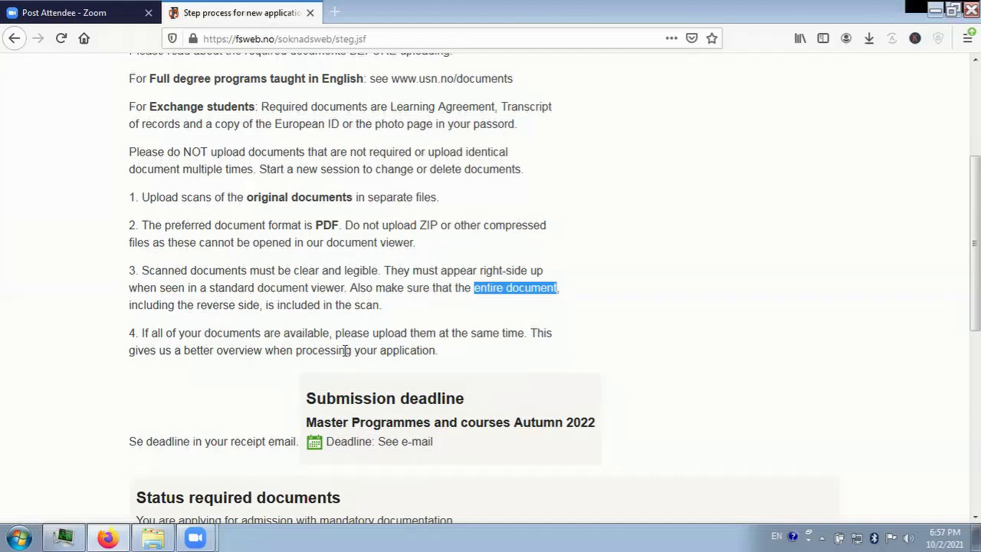
scroll(974, 245, "down", 4)
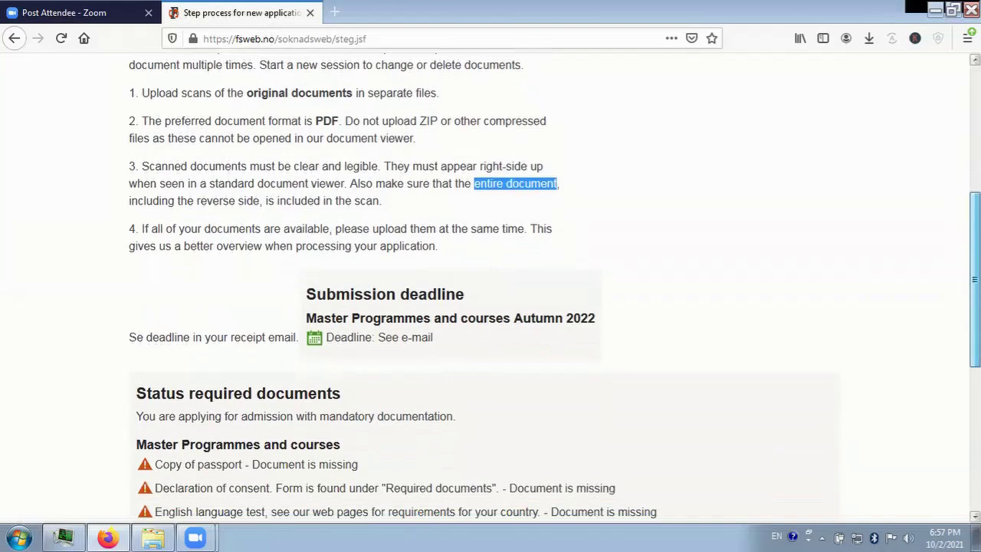
scroll(948, 320, "down", 2)
scroll(948, 319, "up", 1)
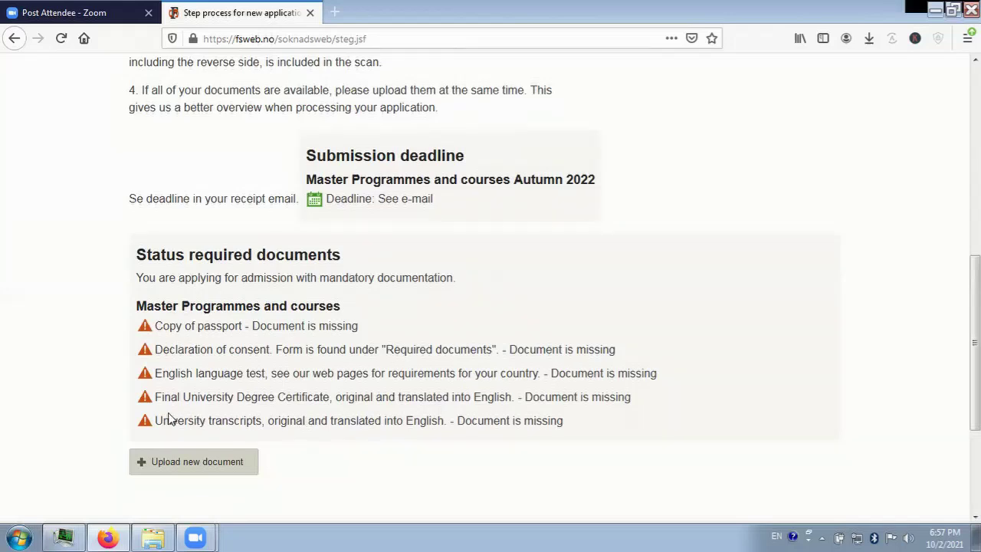
left_click_drag(154, 325, 367, 328)
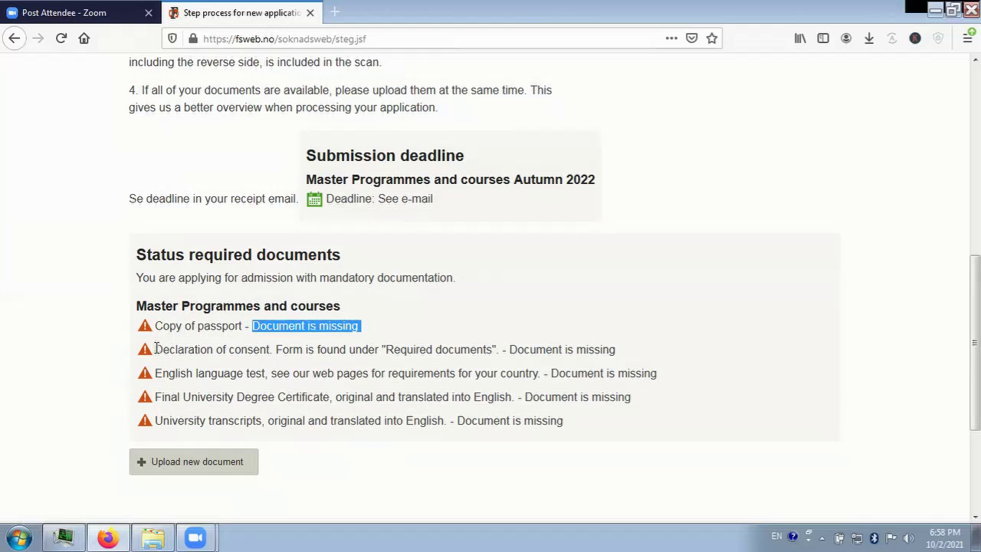
left_click_drag(156, 349, 271, 349)
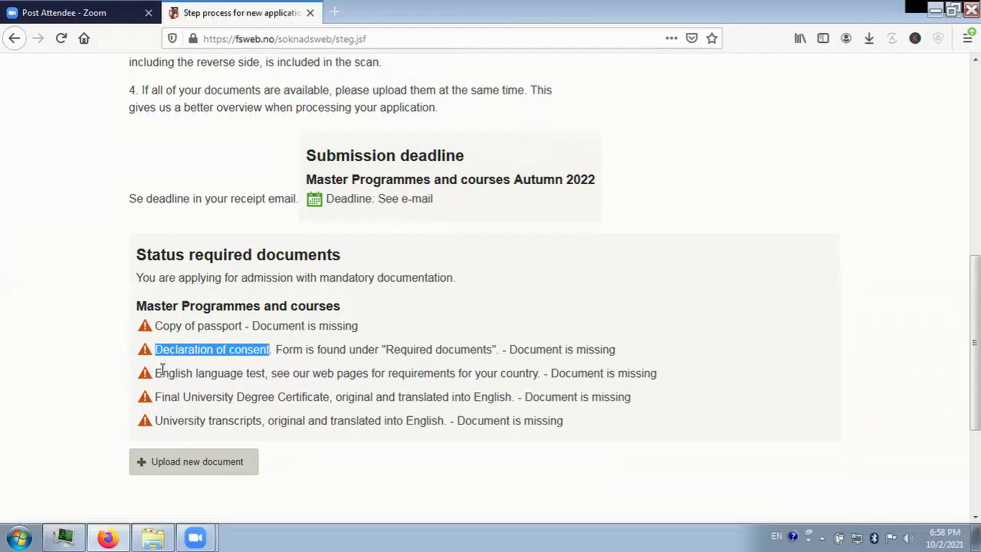
left_click_drag(154, 373, 267, 374)
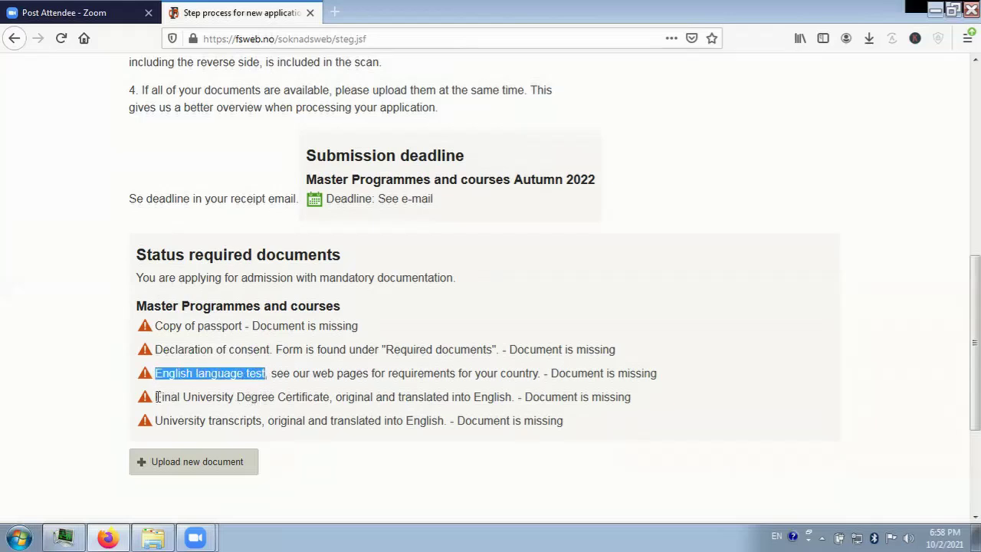
left_click_drag(155, 397, 331, 397)
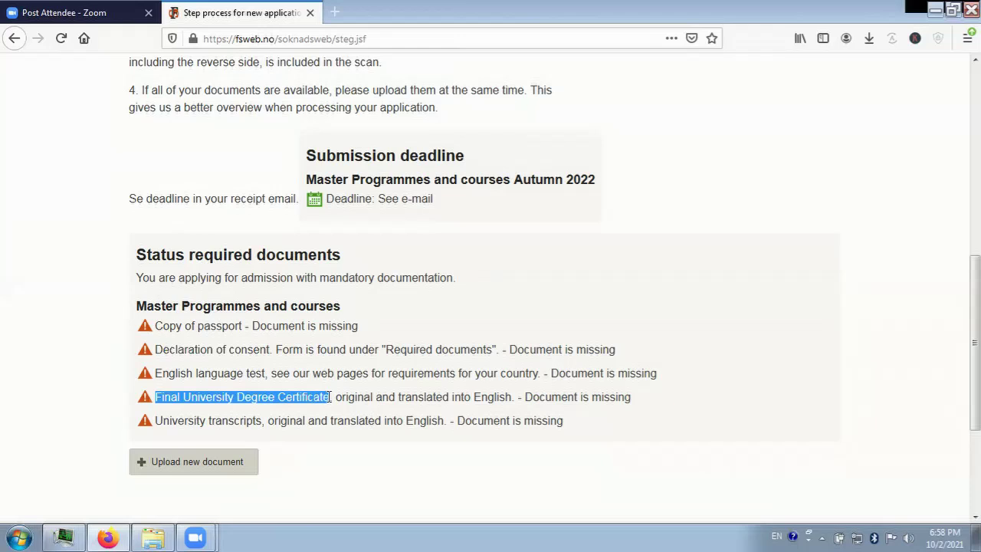
left_click(158, 421)
left_click_drag(158, 421, 444, 422)
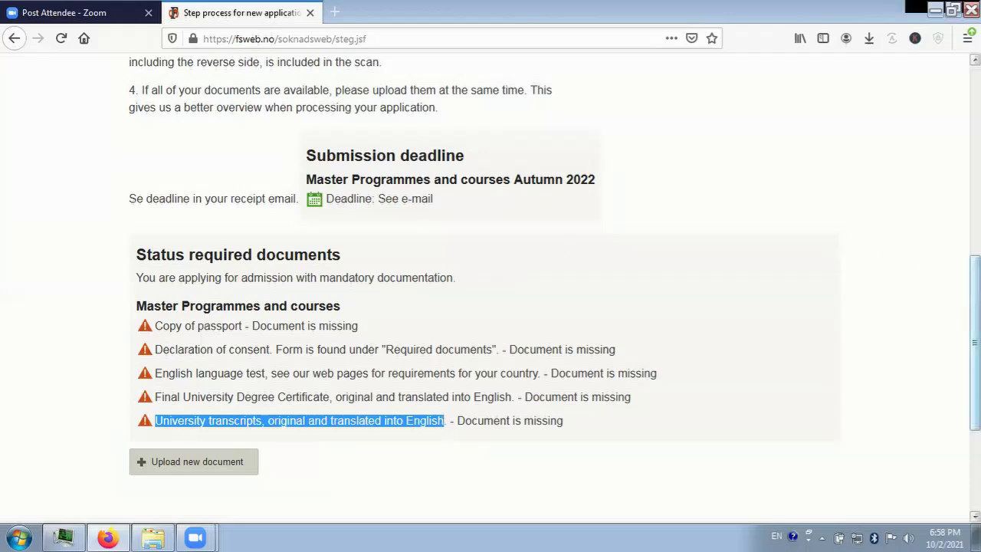
- Start a new document upload with the type Copy of passport and the description "passport copy"
scroll(974, 345, "down", 1)
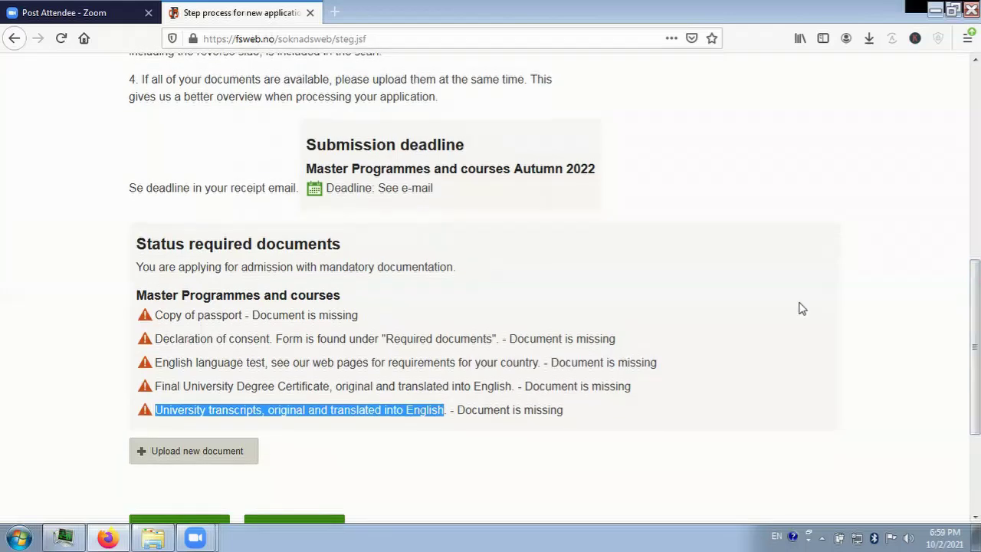
left_click(199, 454)
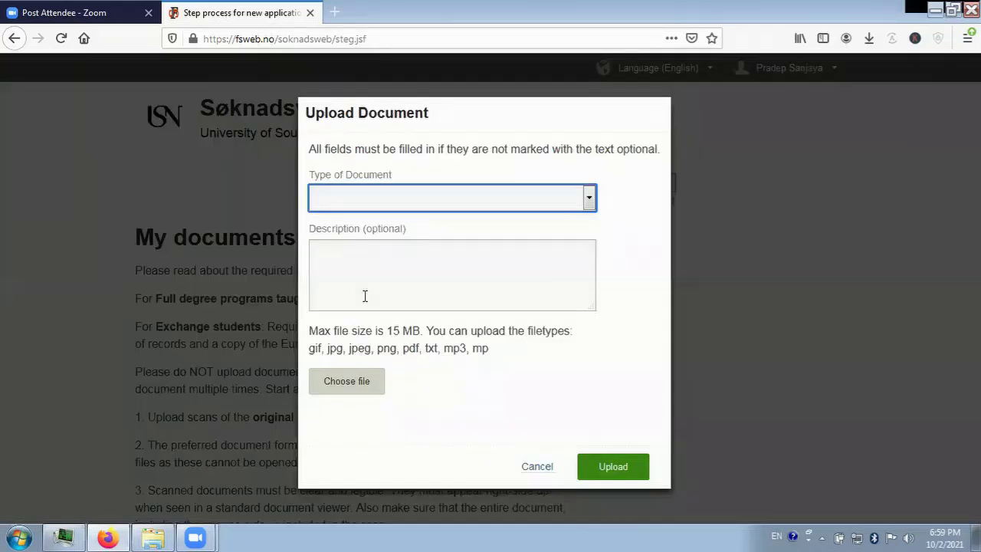
left_click(589, 198)
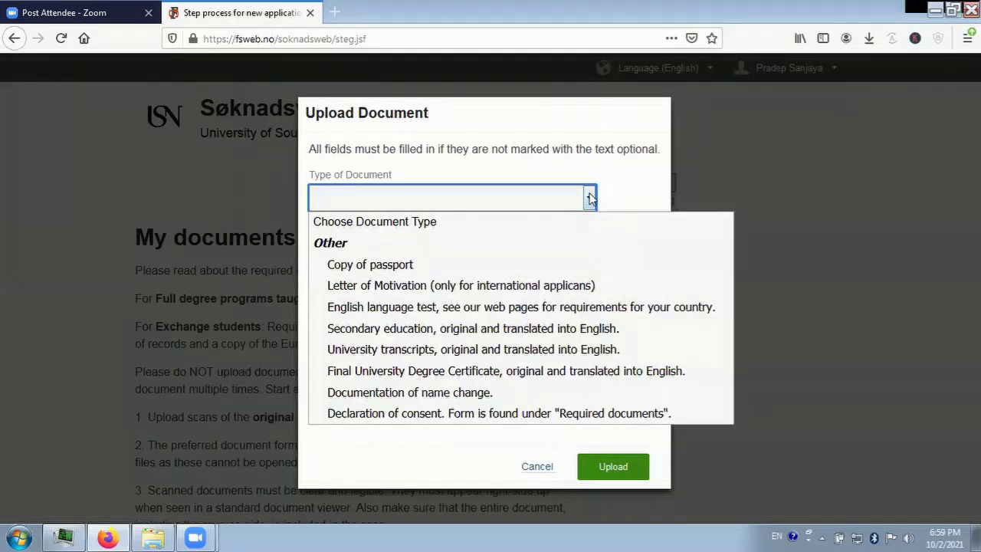
left_click(378, 264)
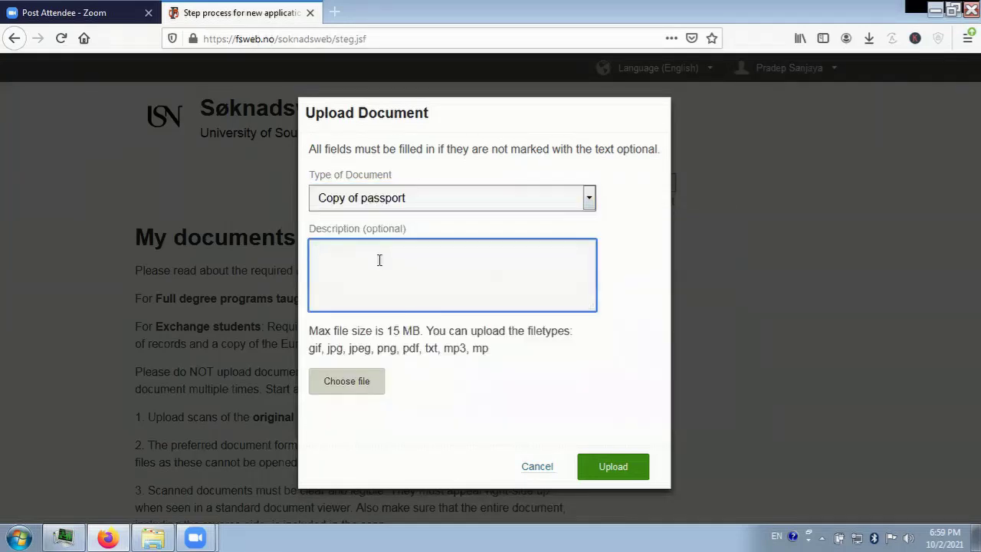
type("passport copy")
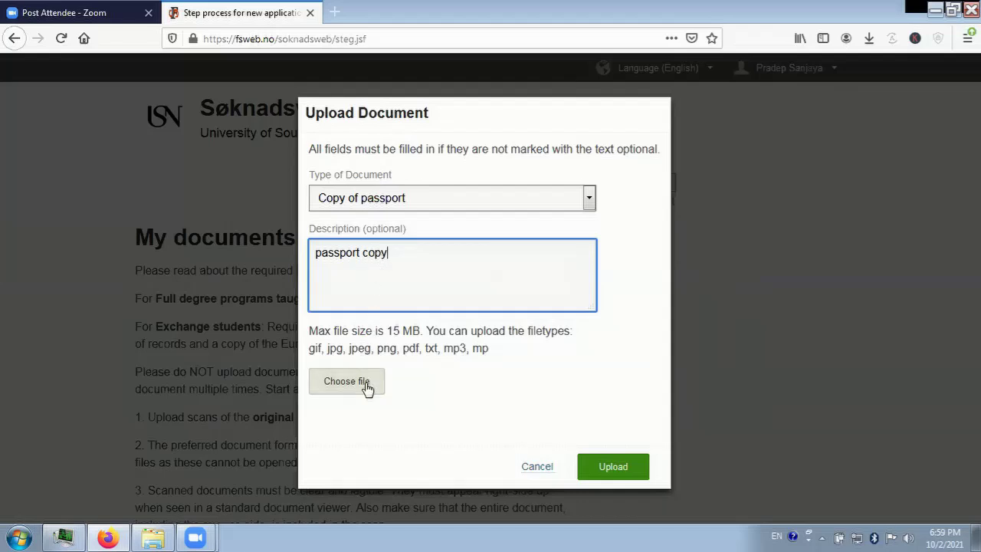
- Check the upload's size limit and permitted file types, and browse the Desktop for the passport file without choosing one
left_click_drag(387, 331, 420, 330)
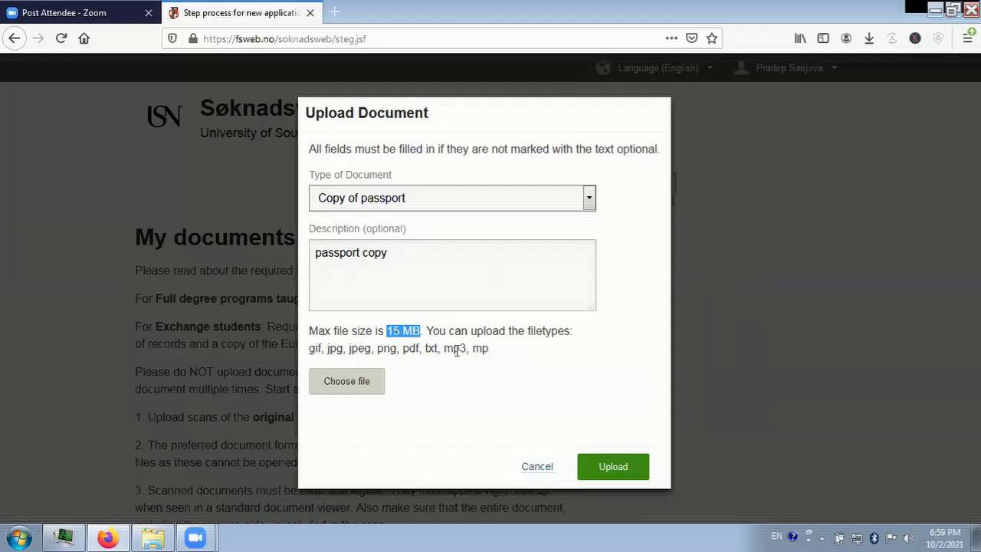
left_click_drag(403, 349, 420, 349)
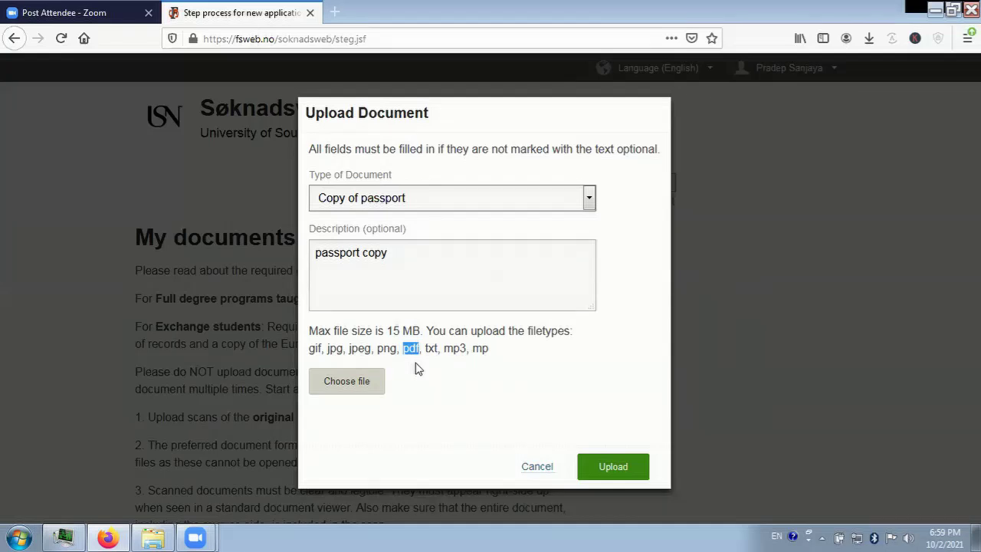
left_click(346, 382)
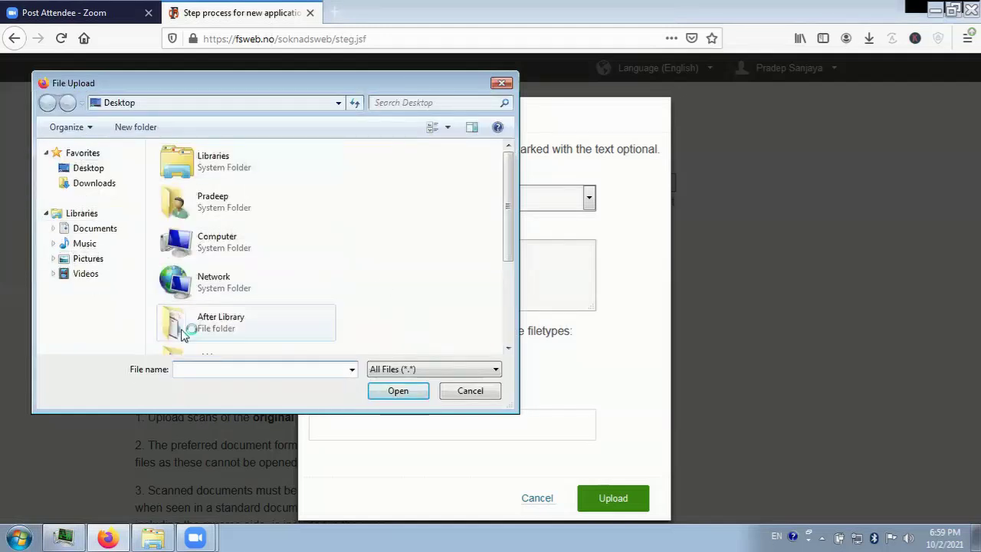
left_click(468, 392)
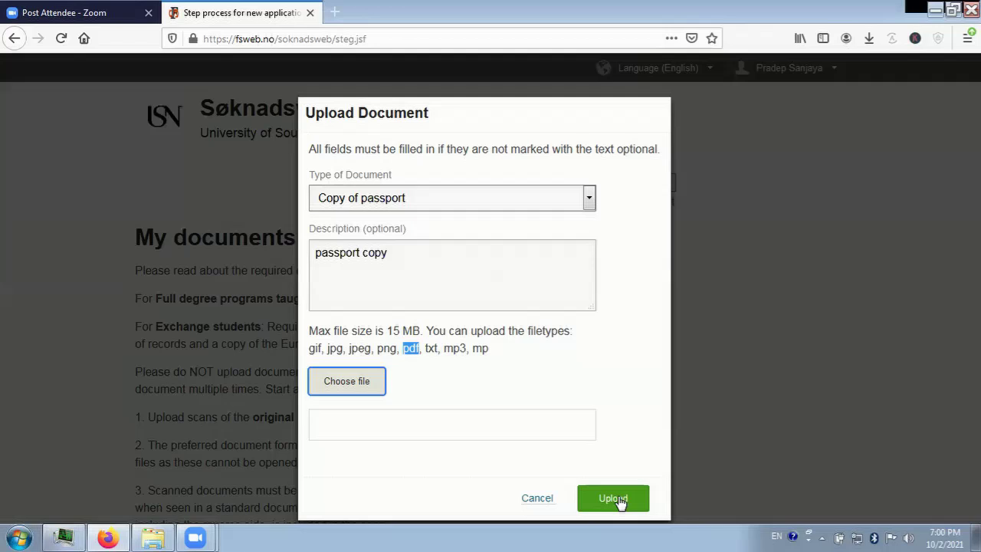
- Change the upload's document type to Letter of Motivation and its description to "Motivation letter", and dismiss the file selection without choosing a file
left_click(588, 198)
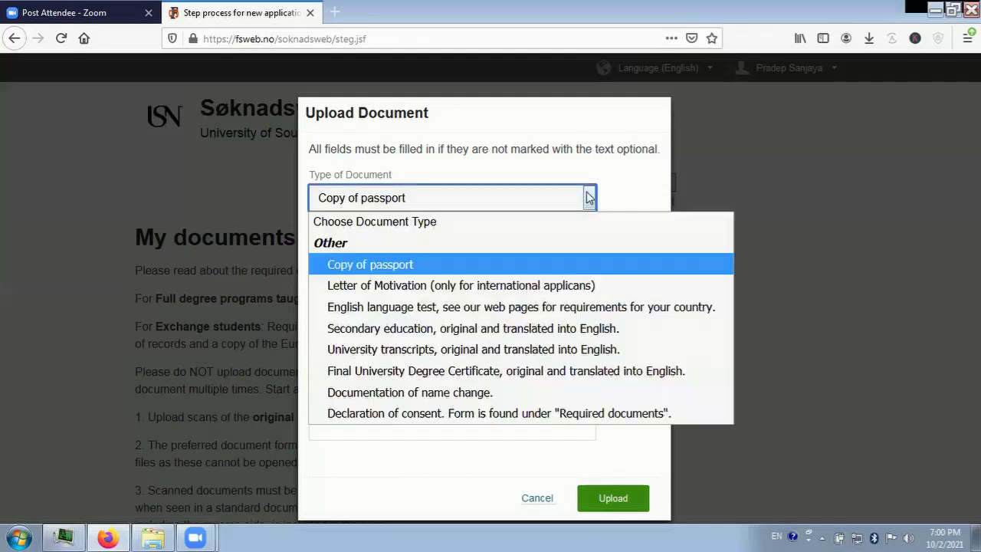
left_click(406, 294)
left_click(365, 255)
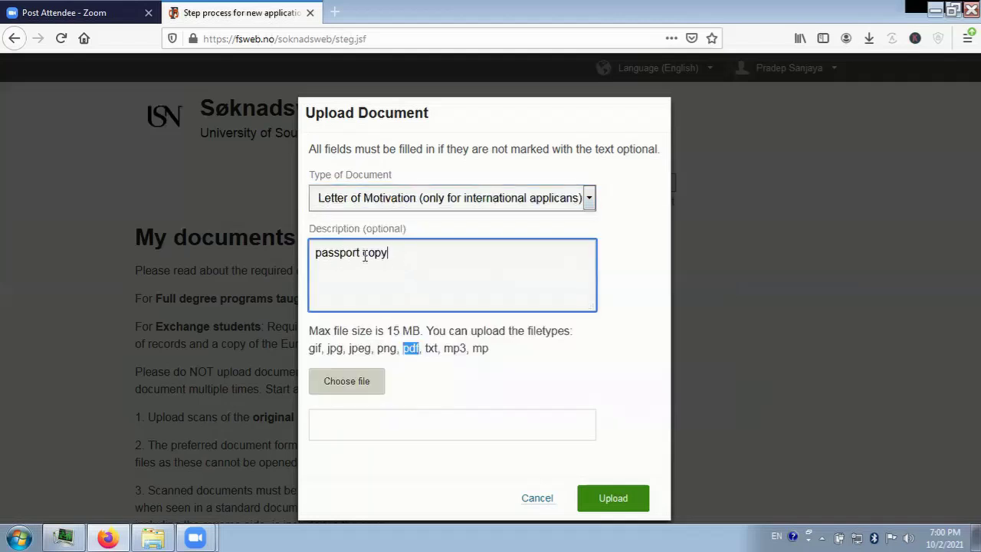
key("ctrl+a")
type("Mo")
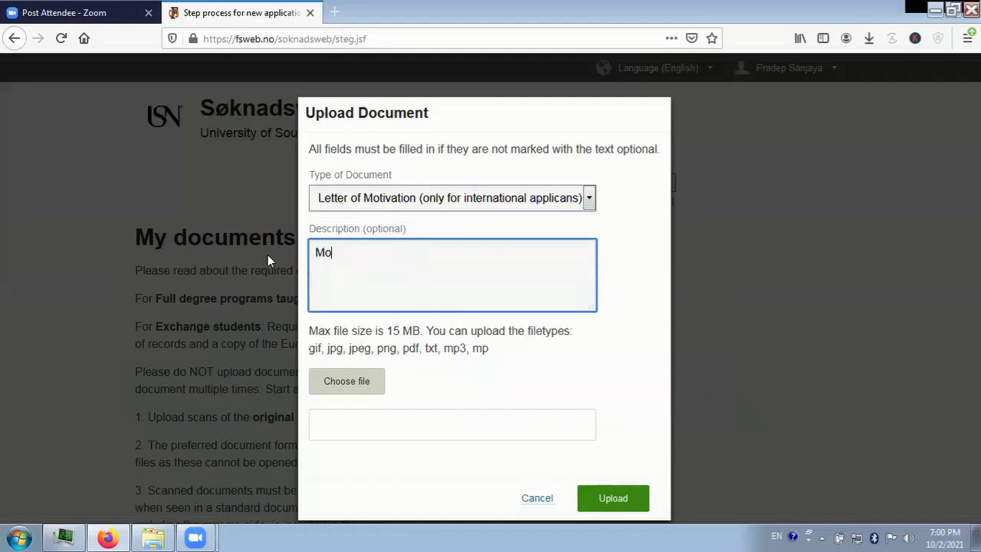
type("tivation letter")
left_click(358, 380)
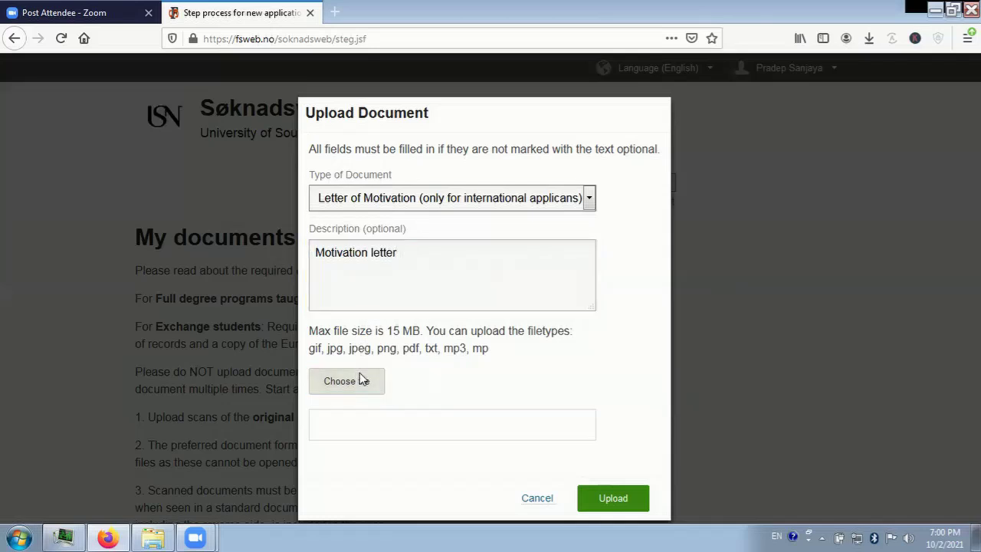
left_click(469, 391)
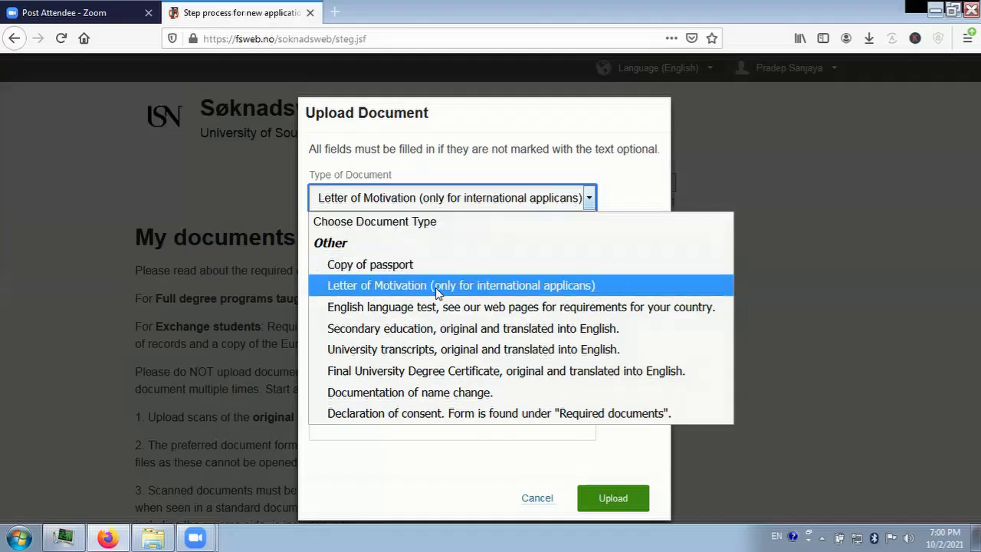
- Change the upload's document type to English language test and replace its description with "IETLS Result"
key("Escape")
key("Down")
left_click_drag(421, 259, 276, 254)
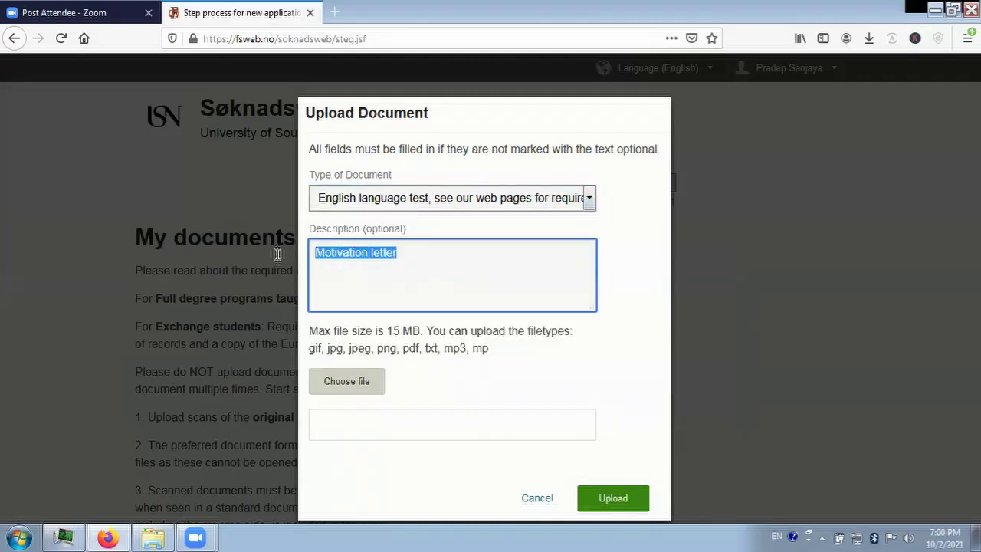
type("lelt")
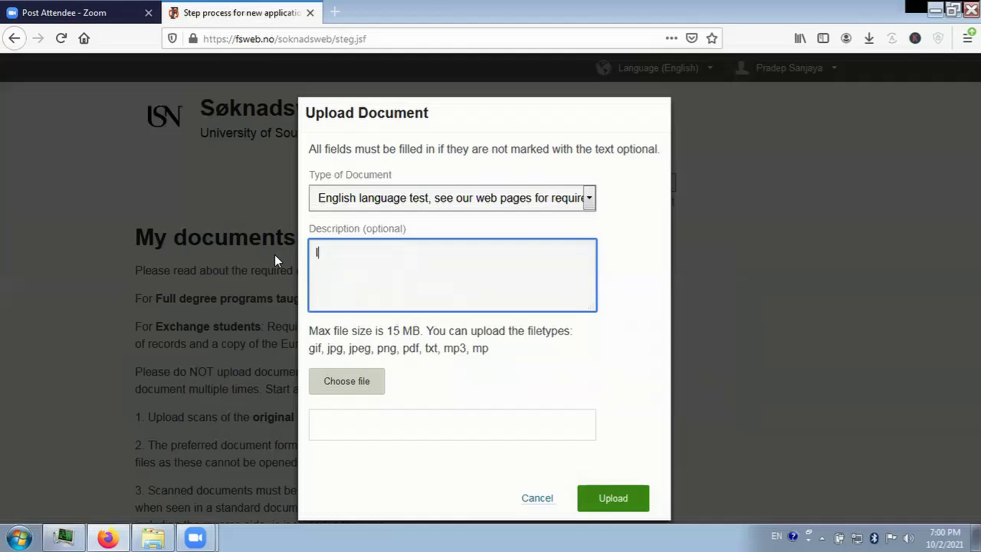
key("BackSpace")
key("BackSpace")
key("BackSpace")
key("BackSpace")
type("IETLS Result")
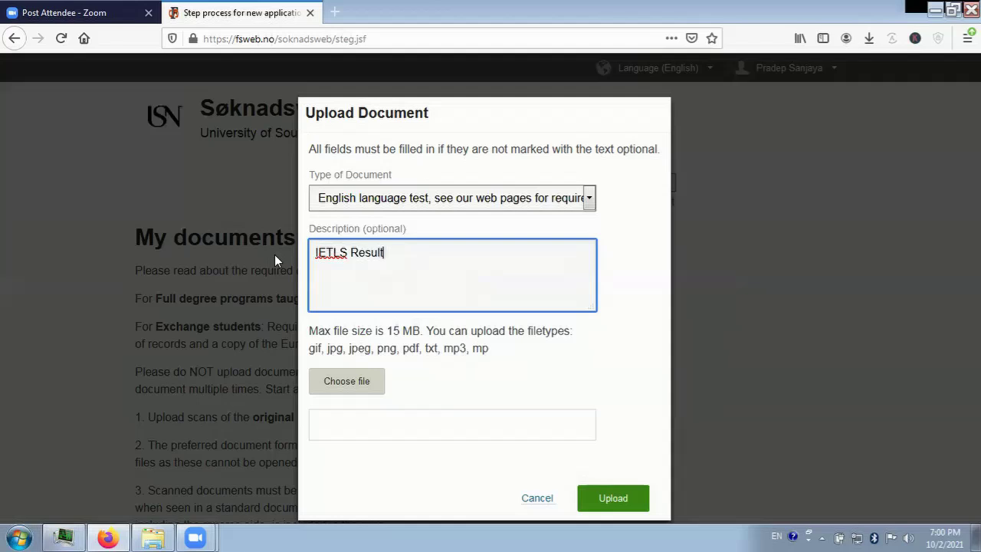
- Set the upload's document type to Final University Degree Certificate, switch it to Declaration of consent, and clear the description
left_click(591, 198)
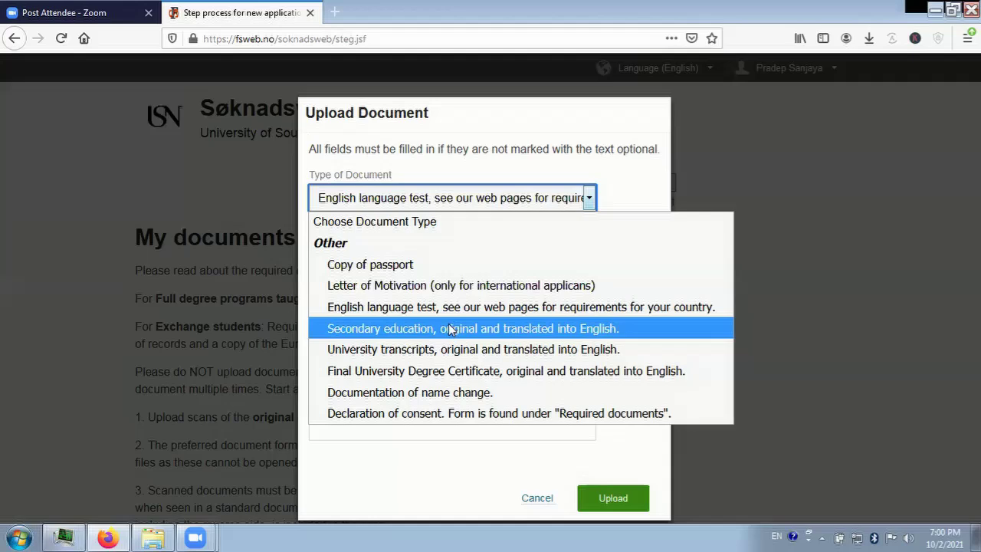
left_click(455, 371)
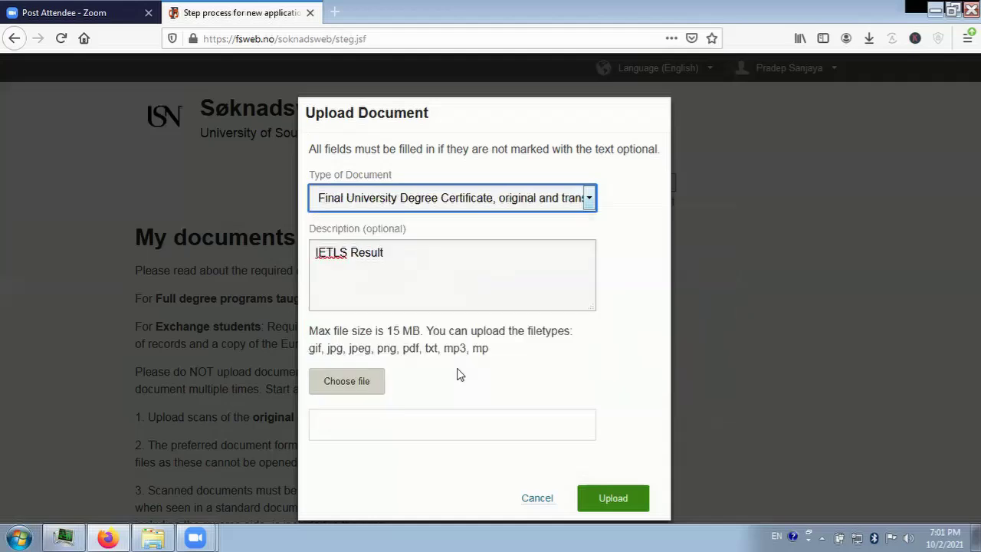
left_click(590, 201)
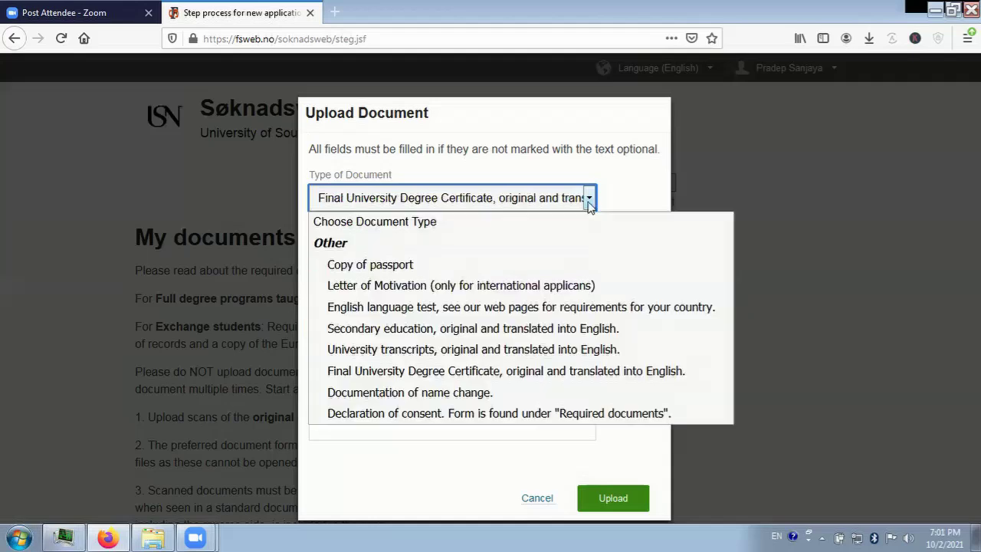
left_click(448, 413)
left_click_drag(405, 258, 311, 257)
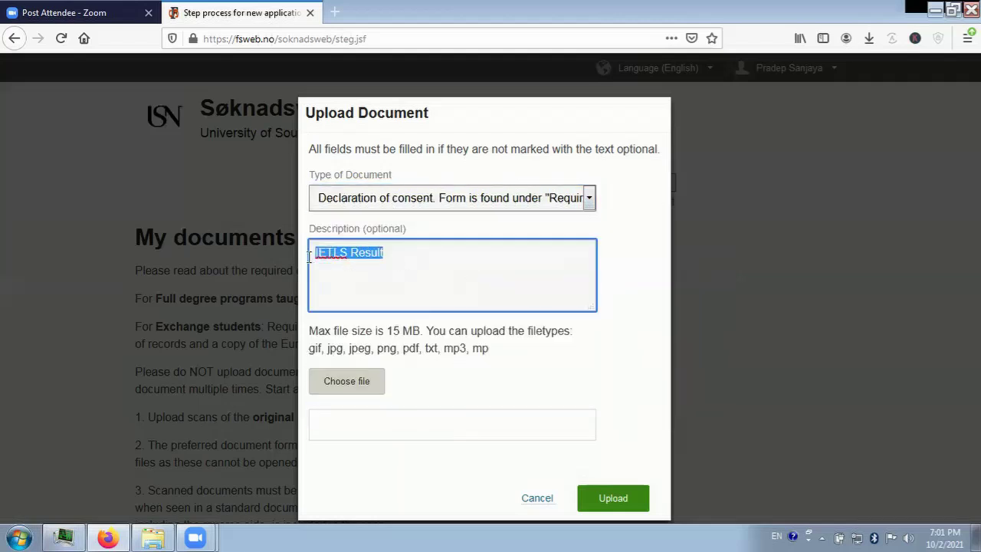
key("BackSpace")
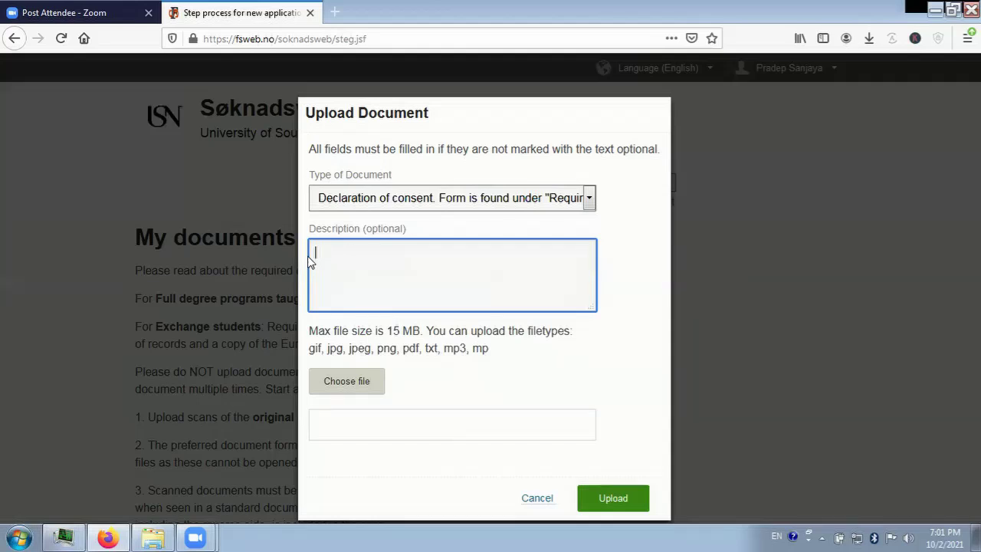
- Change the upload's document type to University transcripts, look over the remaining document types, and cancel the upload
left_click(589, 198)
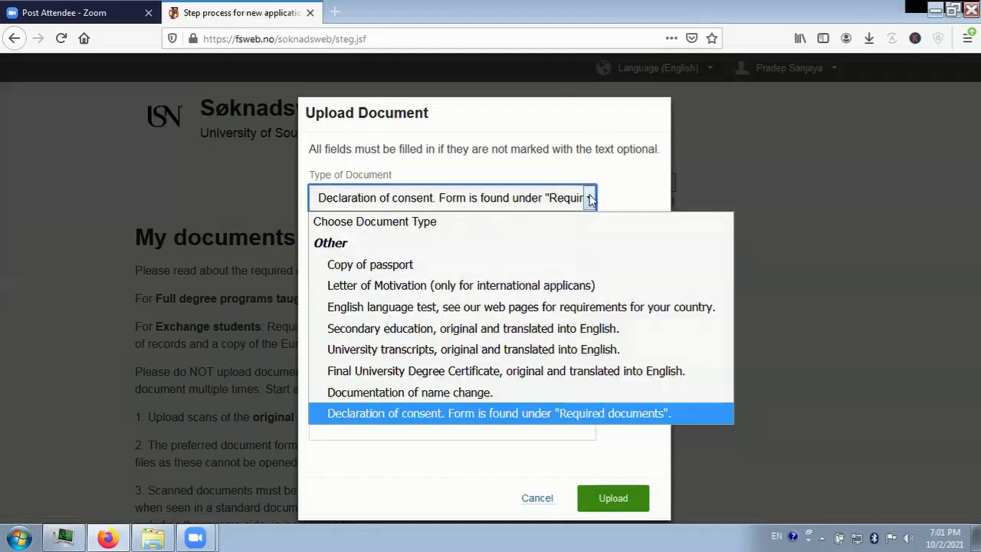
left_click(481, 348)
left_click(392, 251)
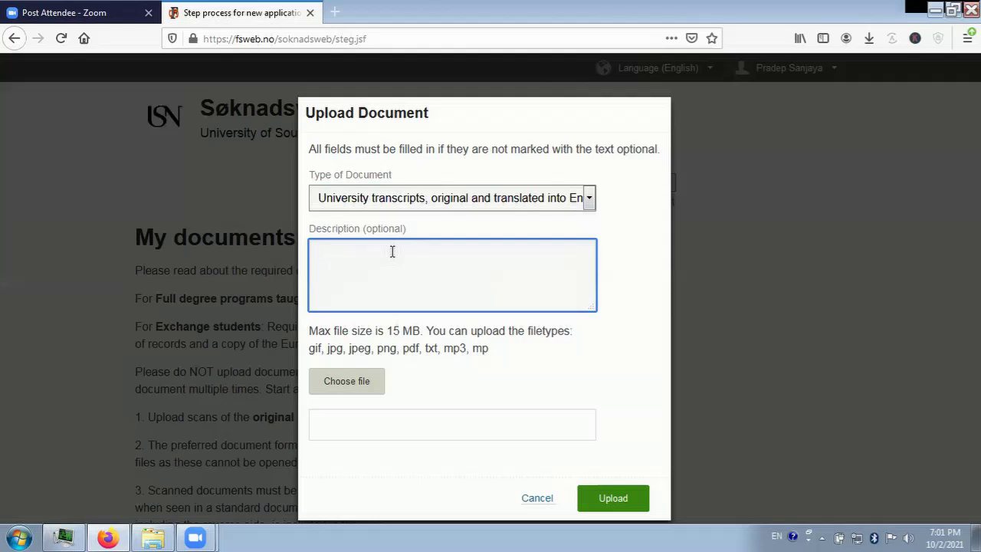
left_click(590, 196)
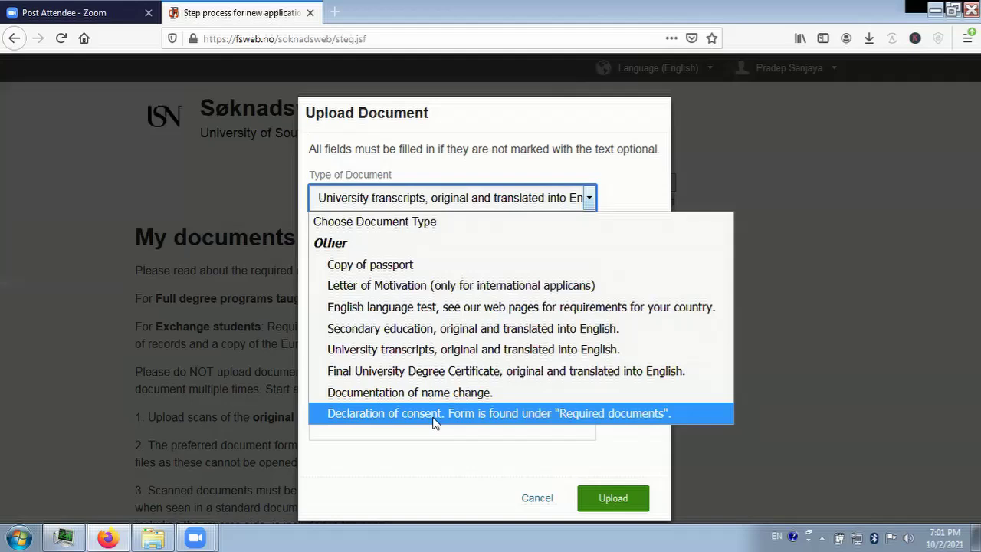
left_click(537, 497)
- Check the passport copy's entry in the required documents status and continue to the application receipt
scroll(277, 373, "down", 2)
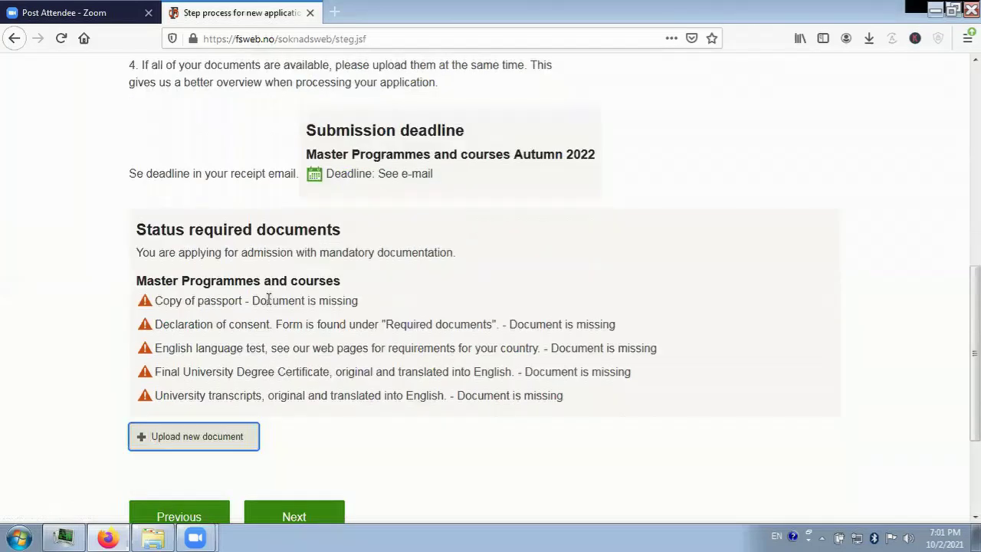
left_click_drag(253, 300, 388, 299)
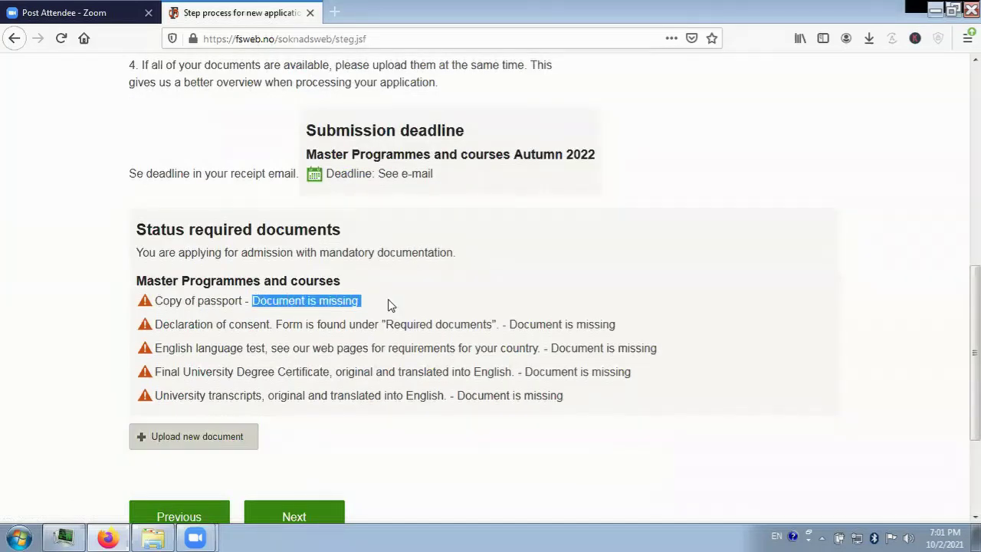
scroll(388, 305, "down", 2)
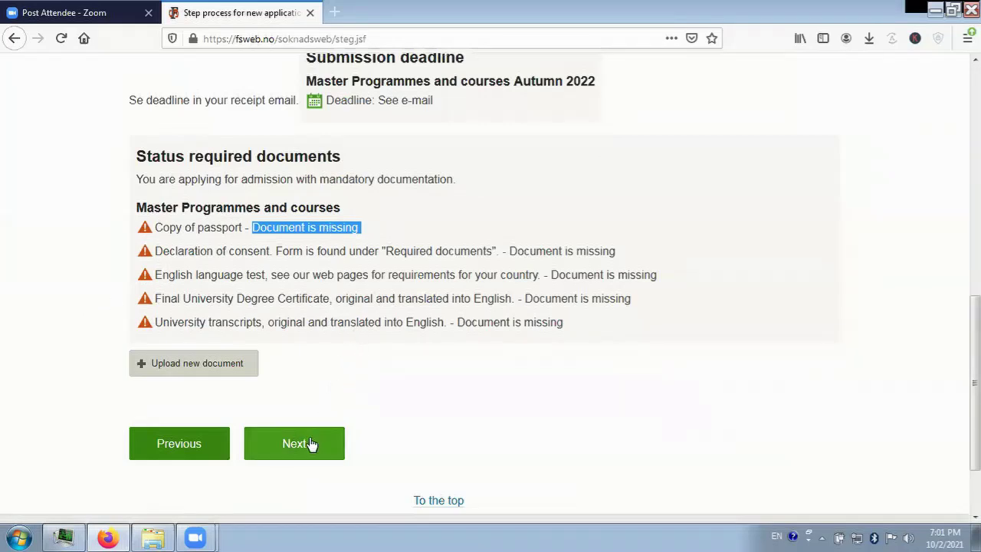
left_click(309, 442)
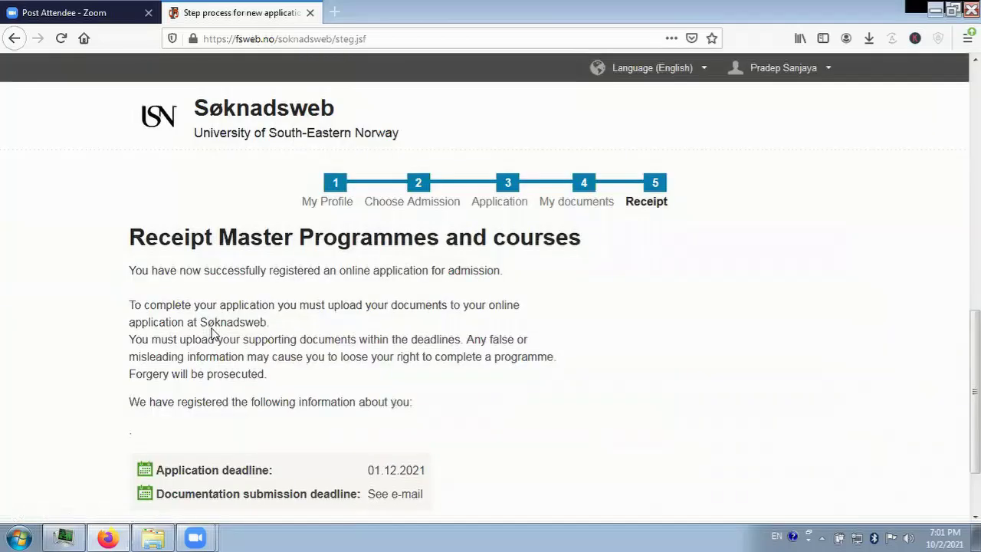
- Review the receipt's deadlines, required documents and the status of the Master of Management Information Systems alternative
scroll(213, 333, "down", 5)
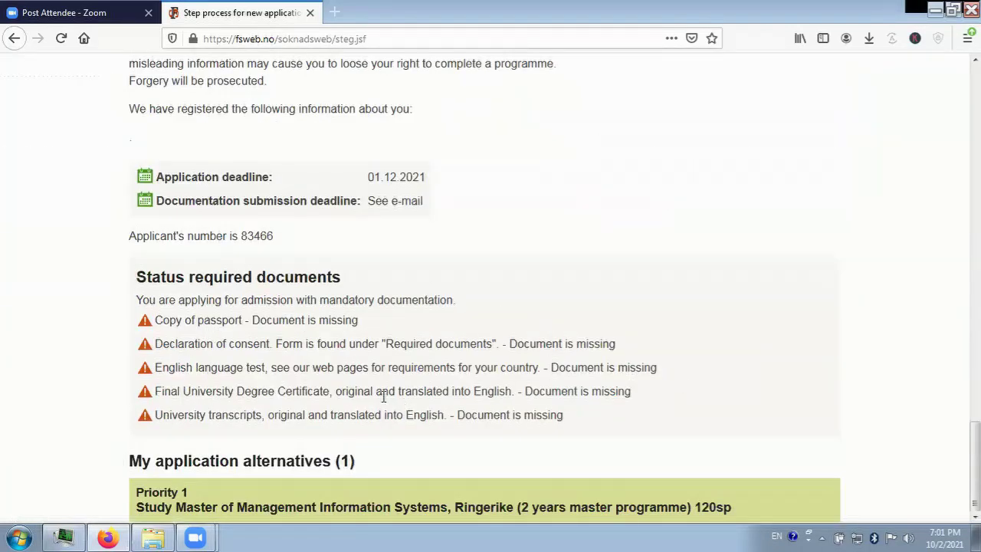
scroll(272, 317, "down", 1)
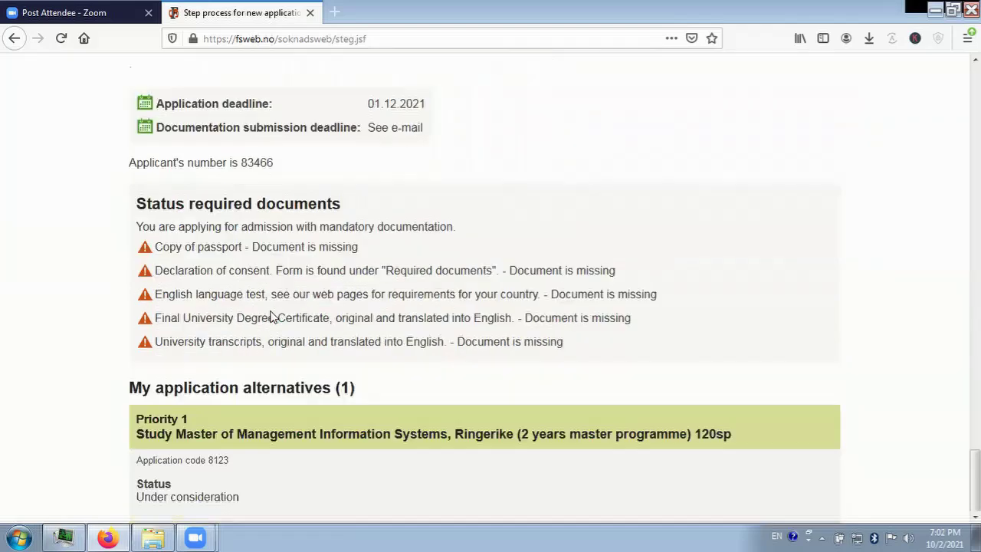
scroll(272, 317, "down", 1)
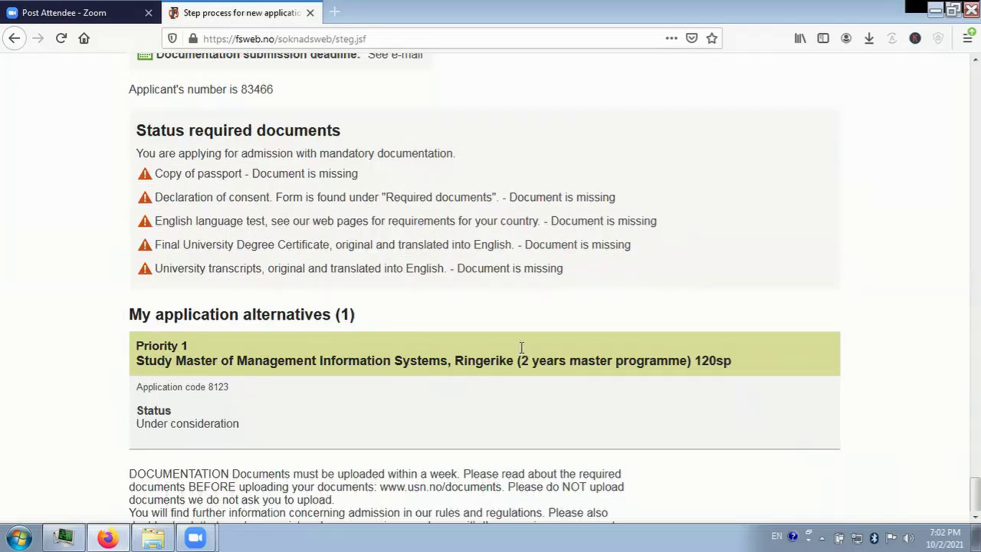
left_click_drag(137, 410, 255, 431)
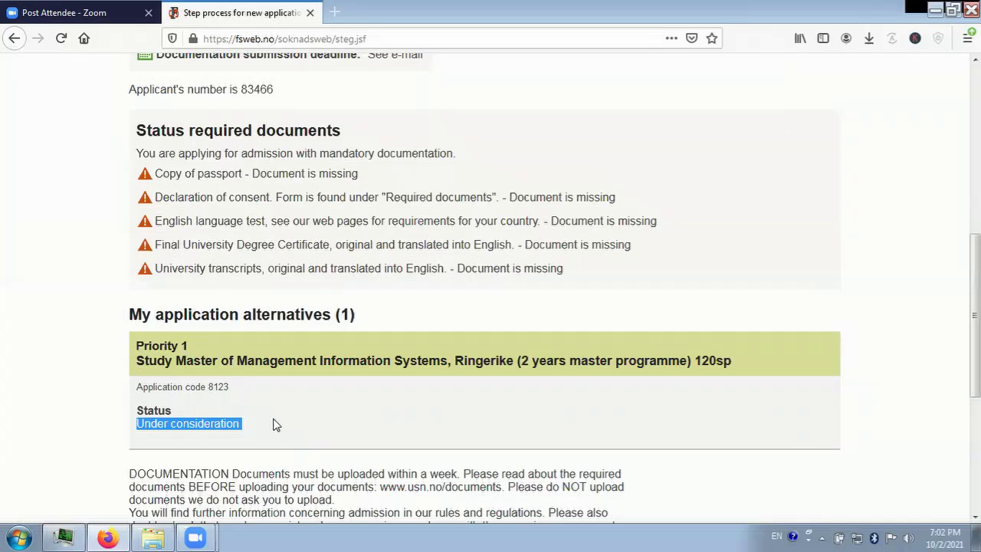
- Read the receipt's documentation notes and the admissions office contact, and finish the application process
scroll(275, 426, "down", 5)
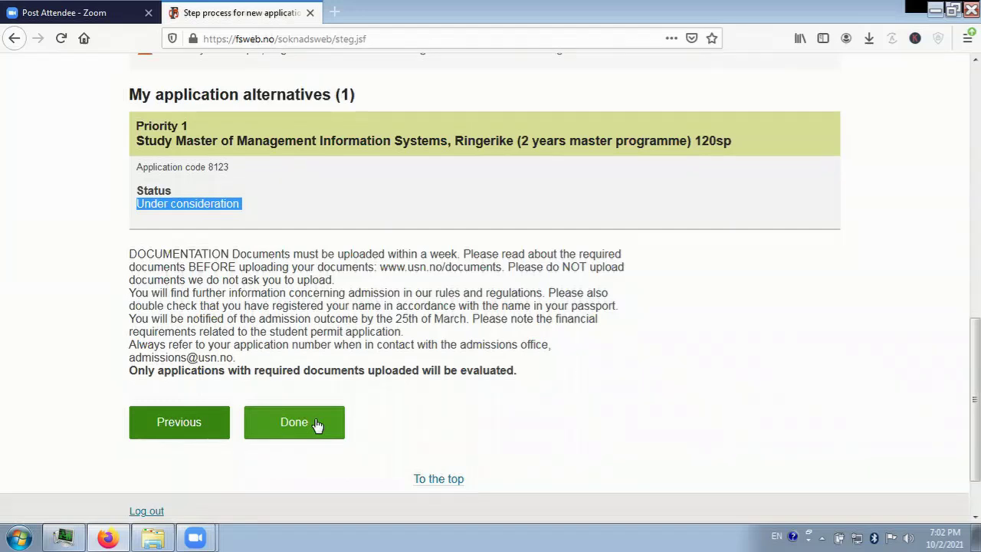
left_click(132, 372)
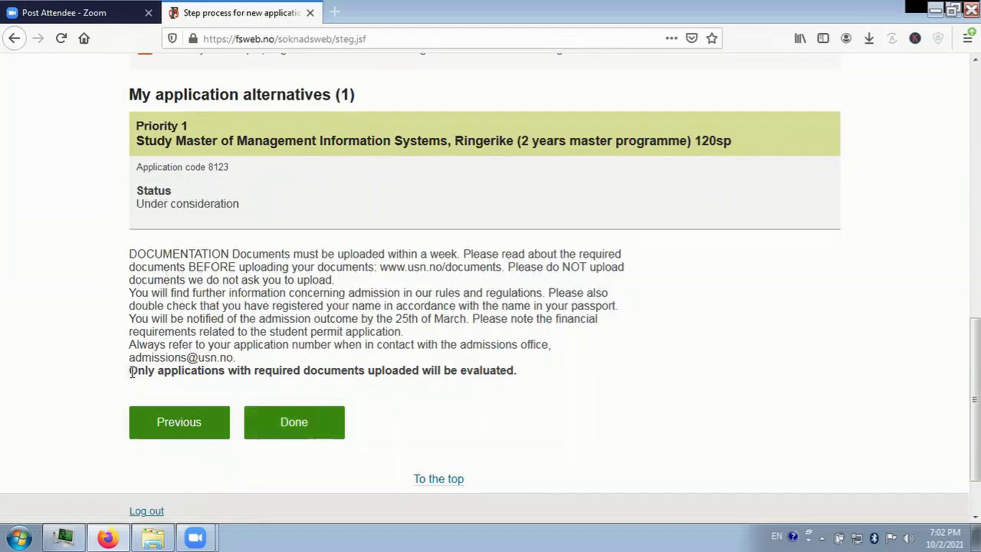
left_click_drag(132, 372, 519, 371)
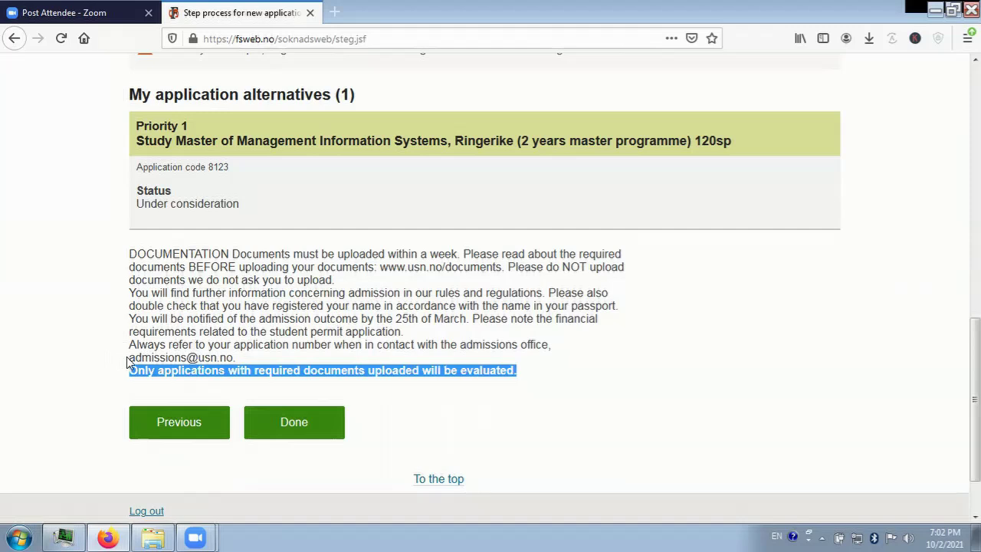
left_click_drag(129, 358, 236, 358)
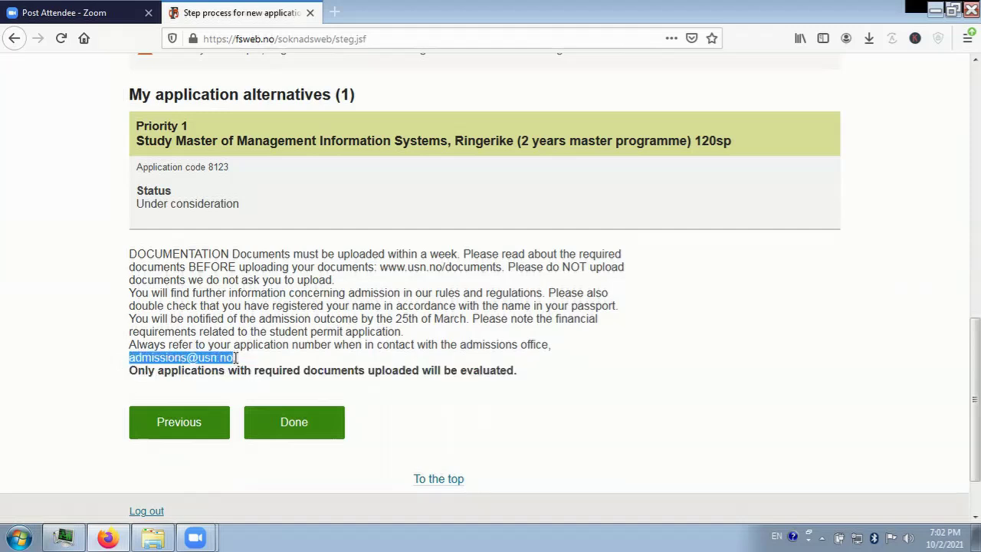
left_click(247, 360)
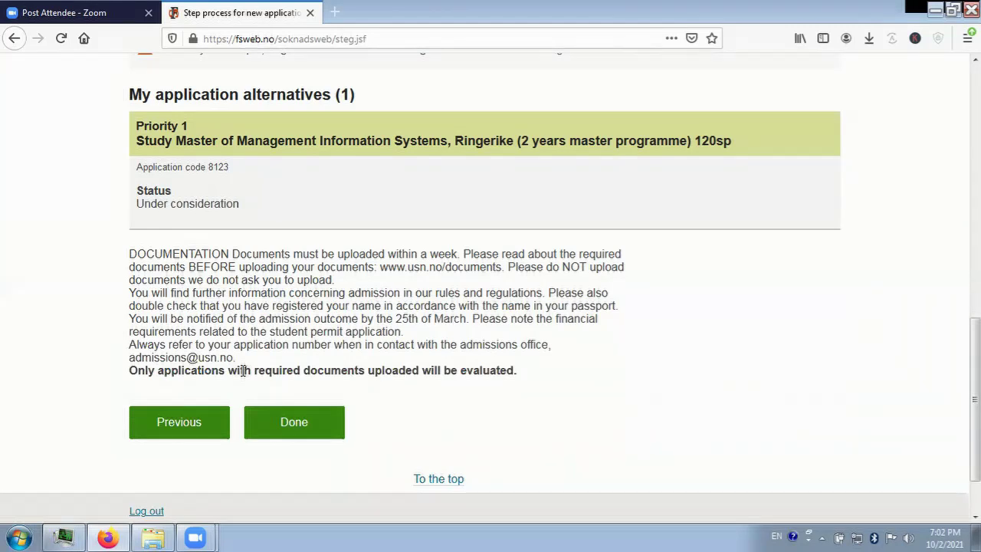
left_click(296, 423)
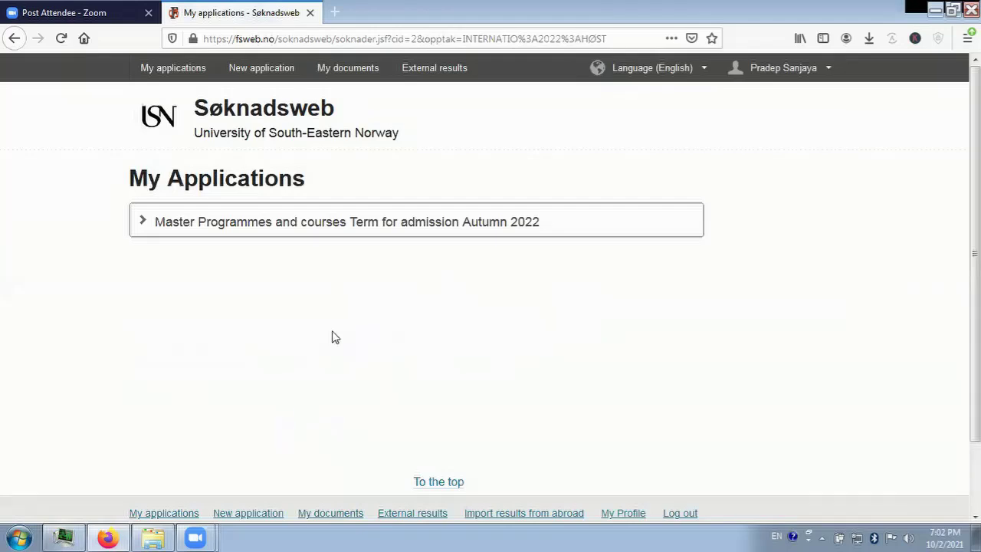
- Expand the Master Programmes and courses Autumn 2022 entry in My Applications and review its details and available actions
scroll(334, 337, "down", 2)
scroll(332, 332, "up", 2)
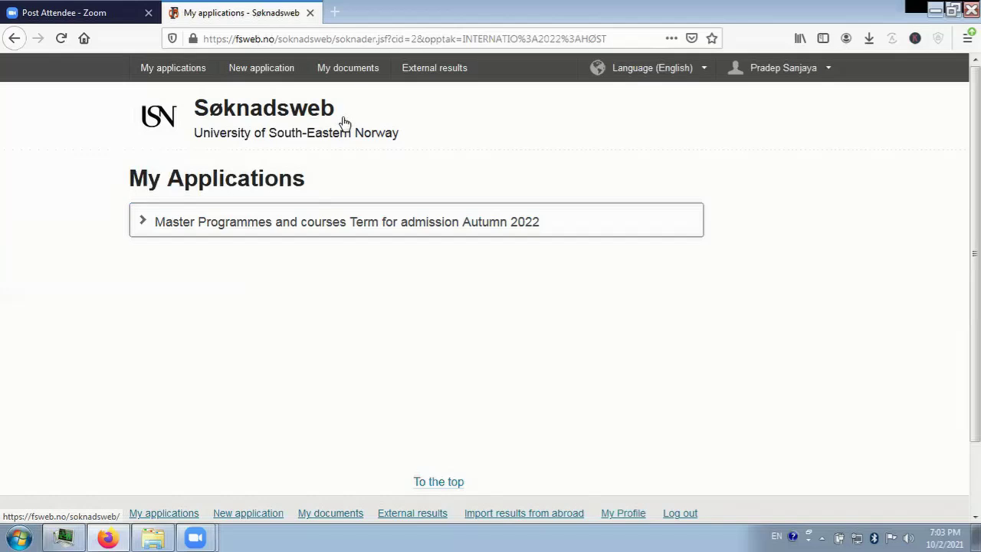
left_click(138, 222)
scroll(196, 301, "down", 3)
scroll(195, 301, "up", 2)
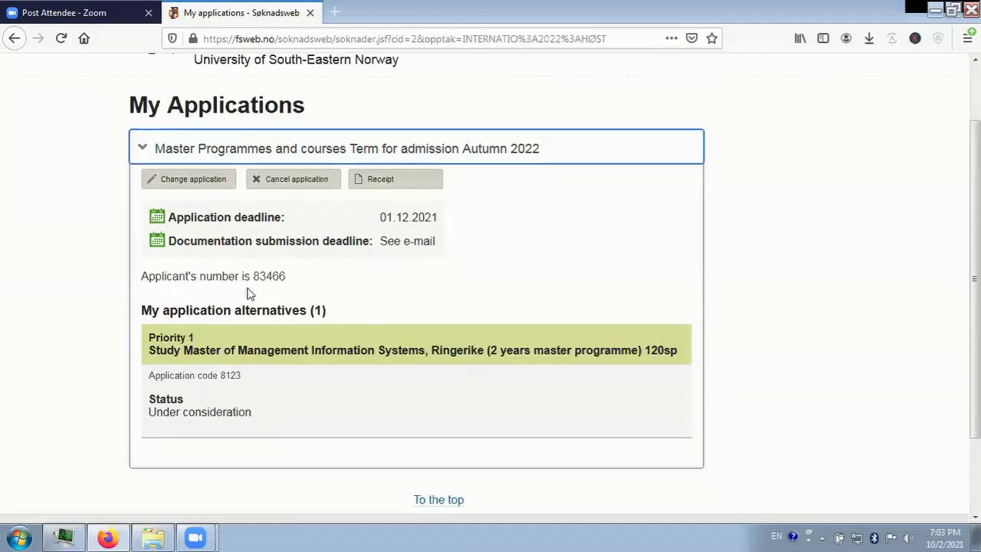
scroll(324, 373, "up", 2)
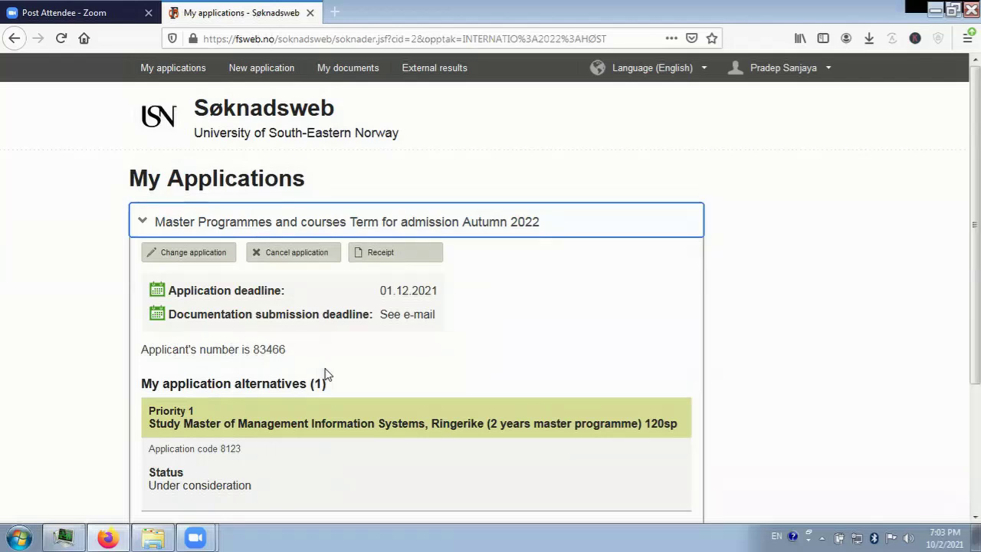
- Go to the My documents page and view its new document upload form, cancelling it without uploading anything
left_click(369, 71)
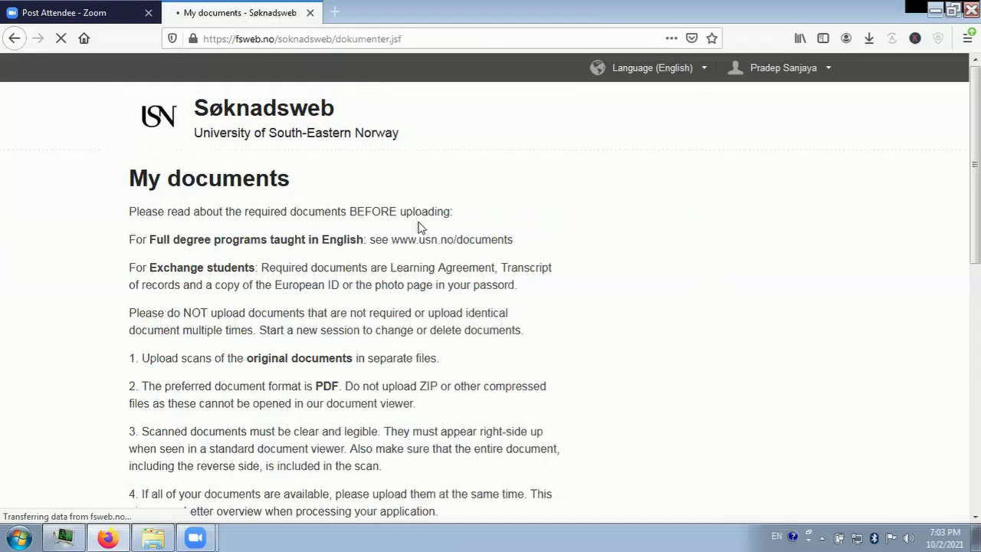
scroll(419, 224, "down", 7)
scroll(420, 222, "down", 6)
left_click(204, 351)
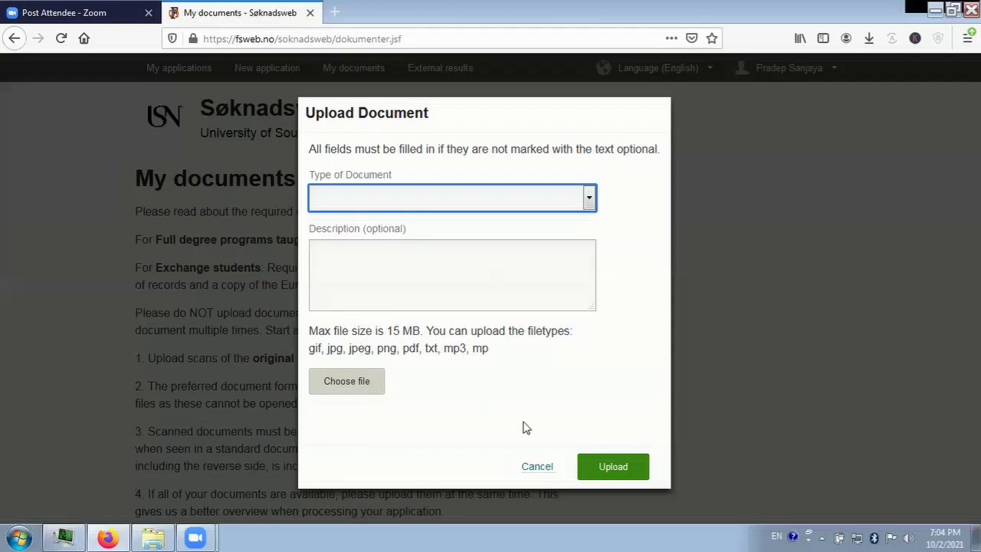
left_click(540, 466)
scroll(286, 375, "up", 5)
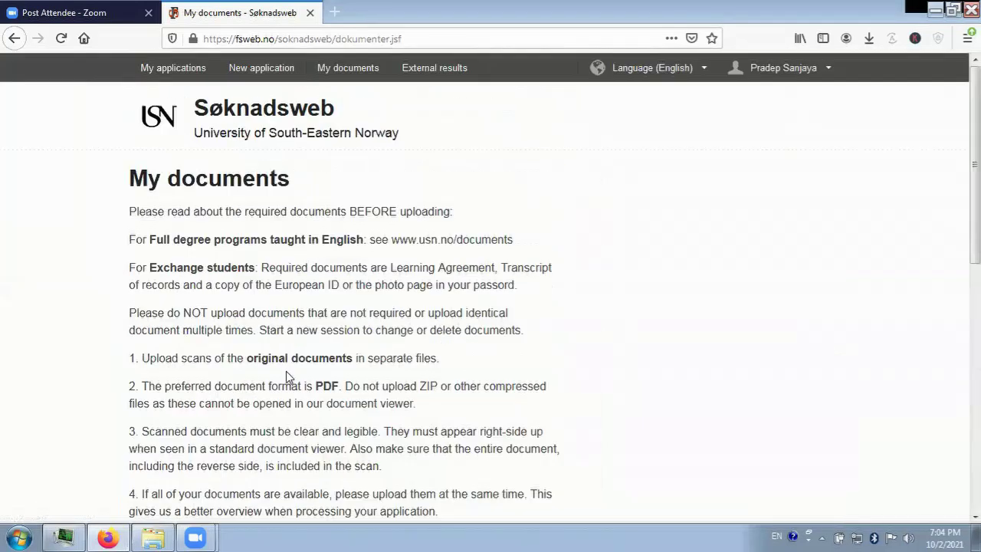